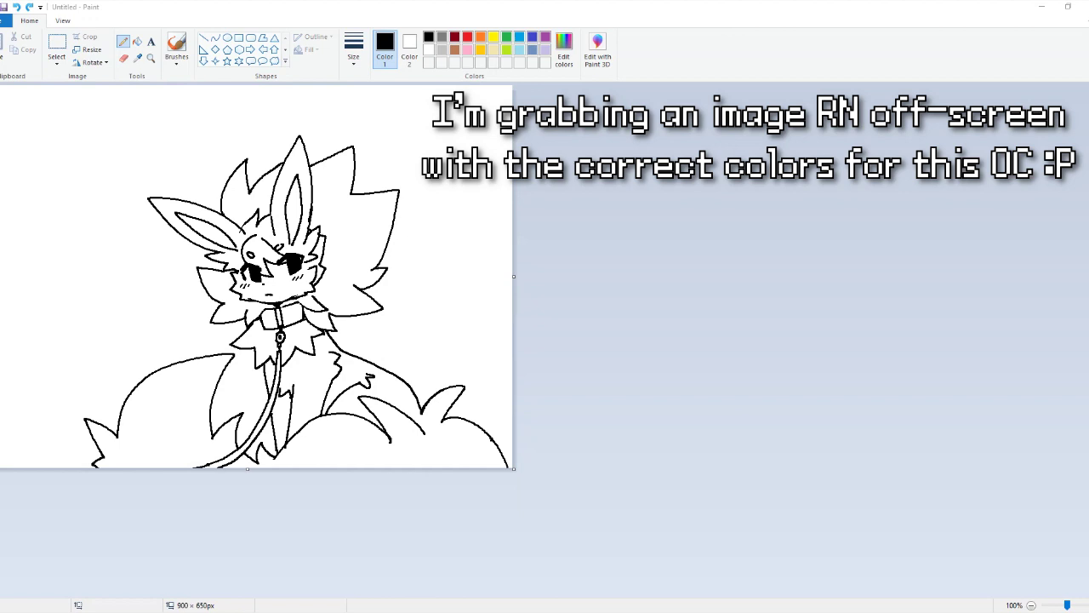
Step: Paste the colour reference image onto the canvas and sample its orange fur colour
key(ctrl+v)
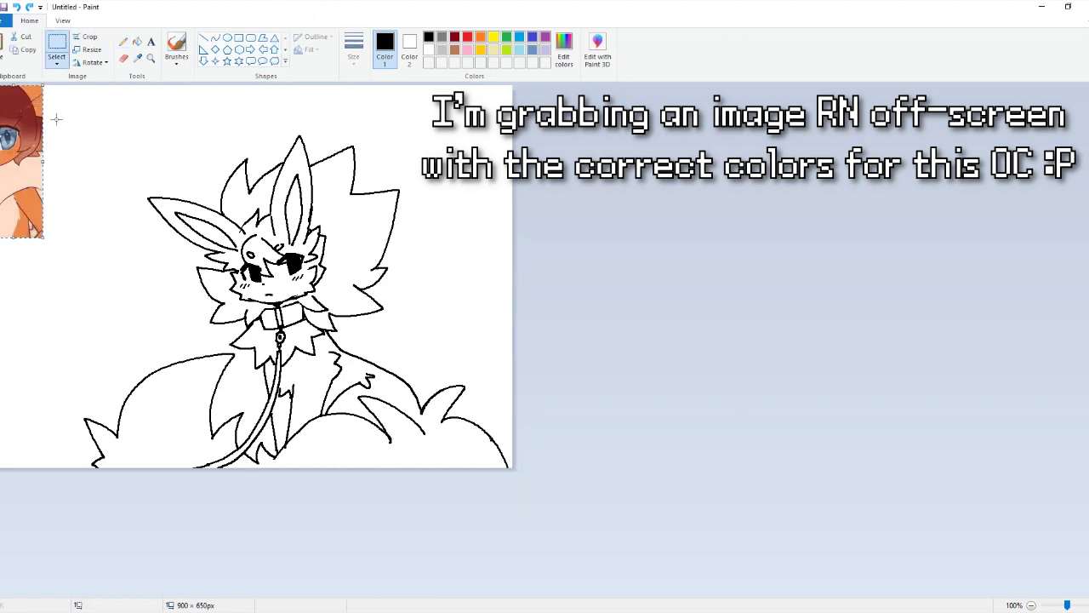
click(137, 58)
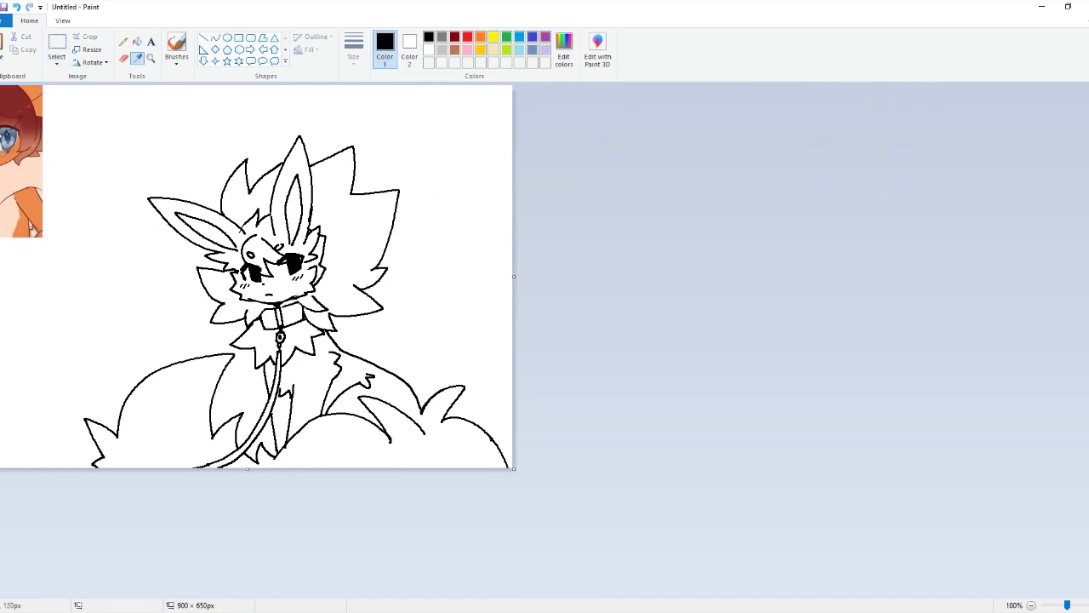
click(6, 152)
Step: Fill the body, both tail sections, leash, chest fluff and bell with the sampled orange
click(137, 41)
click(320, 357)
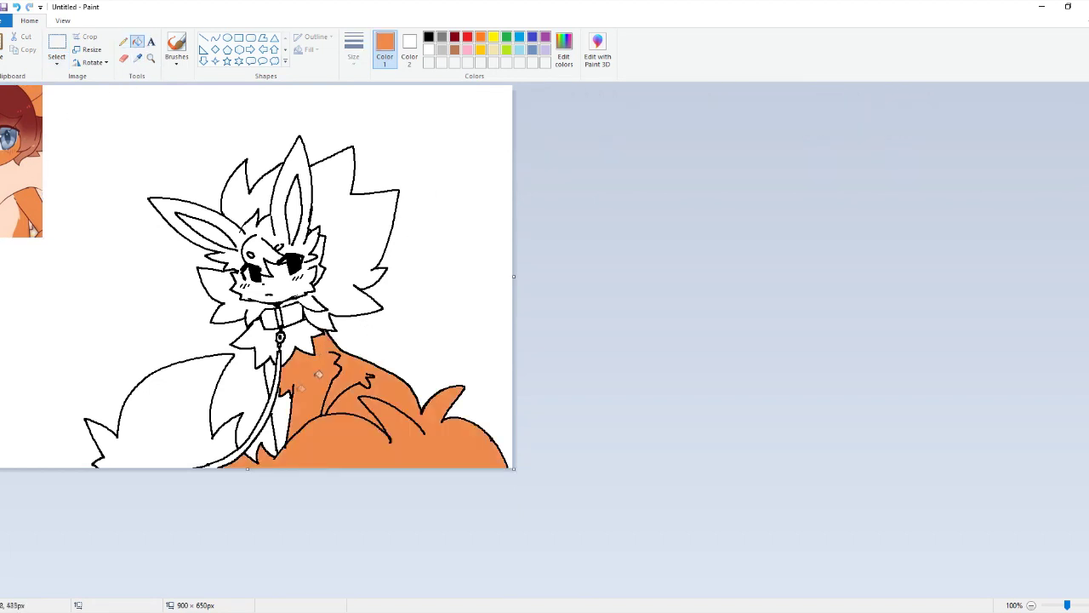
click(219, 438)
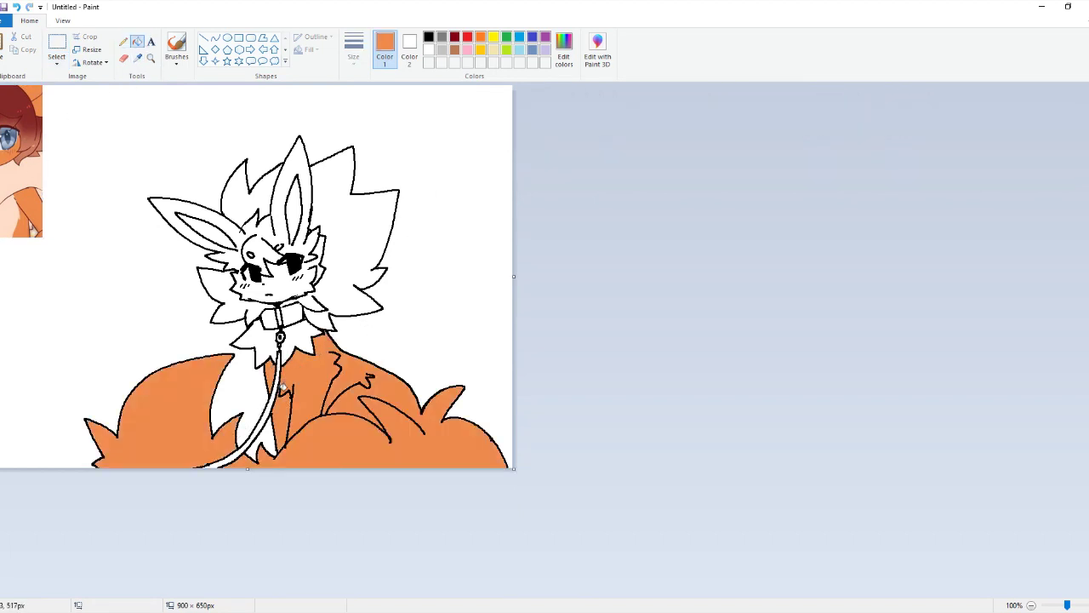
click(279, 381)
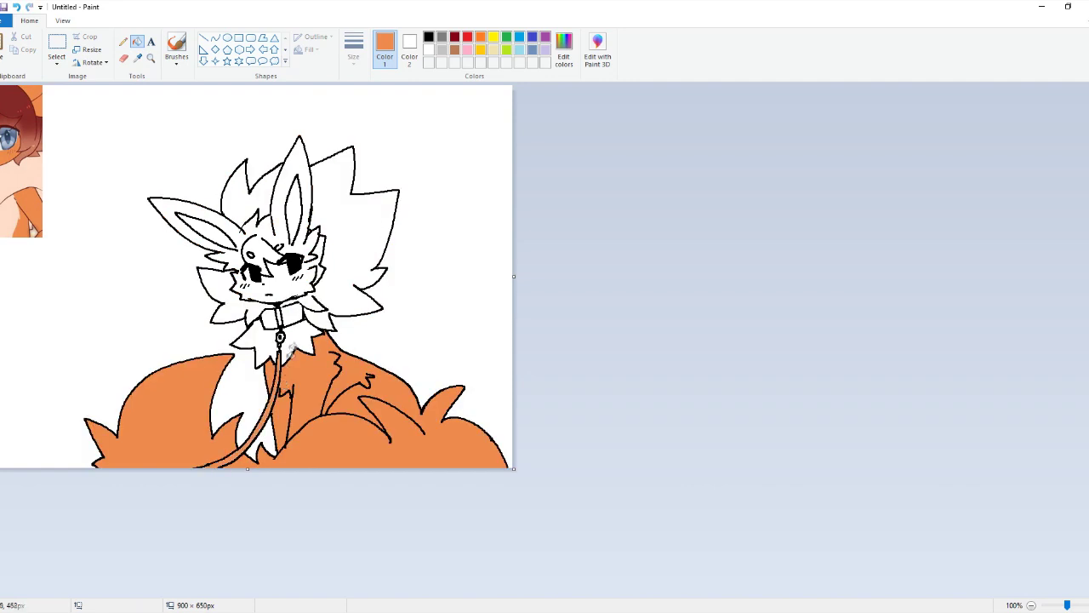
click(292, 345)
click(280, 337)
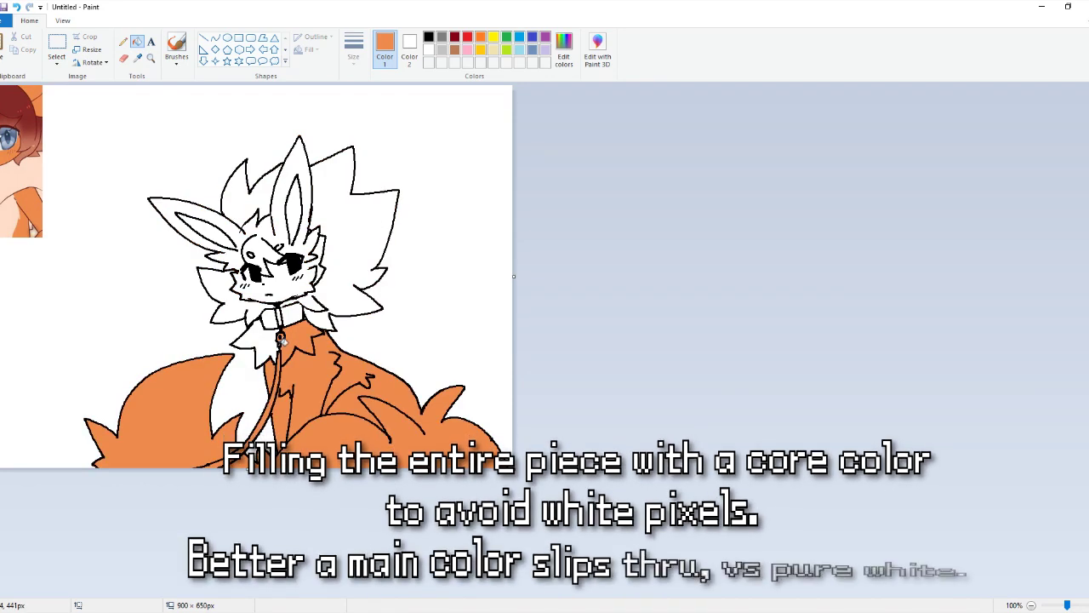
Step: Fill the collar sections and the mane fluff beside the left cheek with orange, undoing any fill that spills over the outlines
click(285, 313)
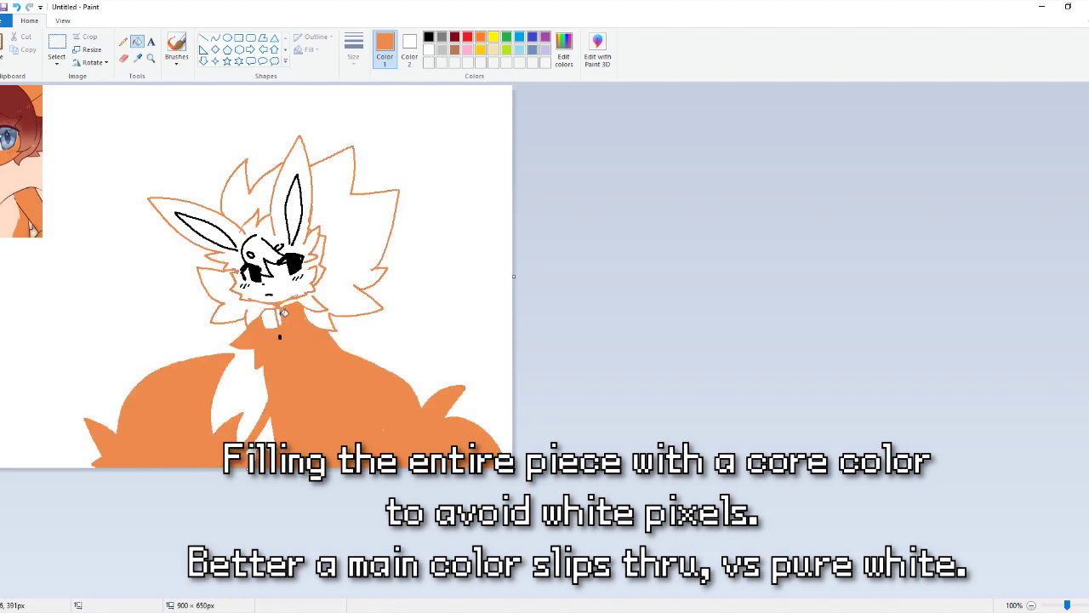
key(ctrl+z)
click(277, 316)
click(269, 317)
click(262, 314)
key(ctrl+z)
click(238, 308)
Step: Fill the large mane behind the right ear and the neck fluff below it with orange, undoing misplaced fills
click(297, 298)
key(ctrl+z)
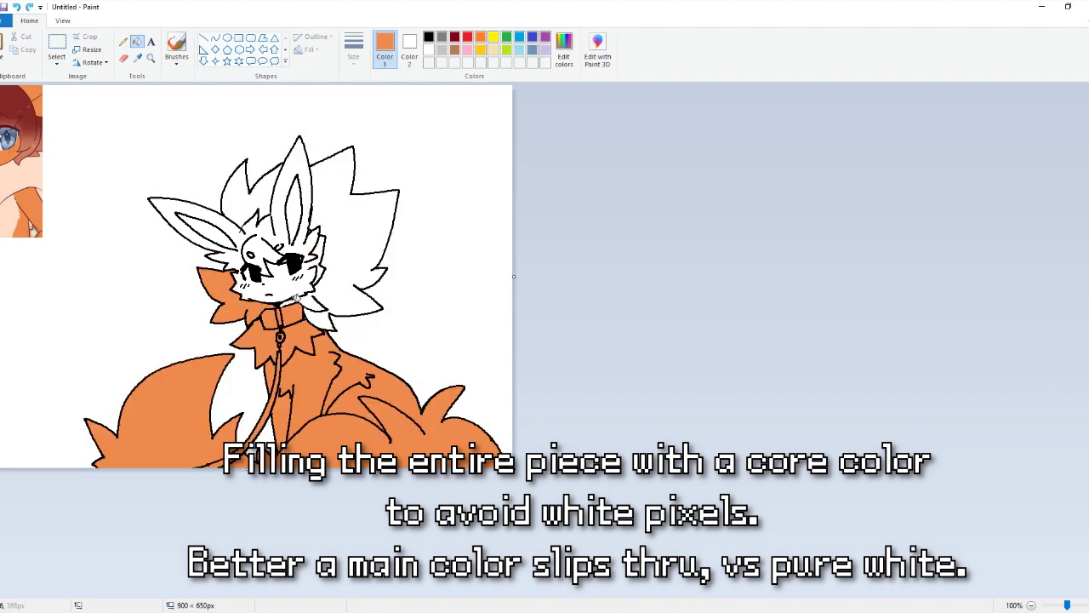
click(302, 297)
click(309, 316)
key(ctrl+z)
click(314, 311)
key(ctrl+z)
click(308, 316)
key(ctrl+z)
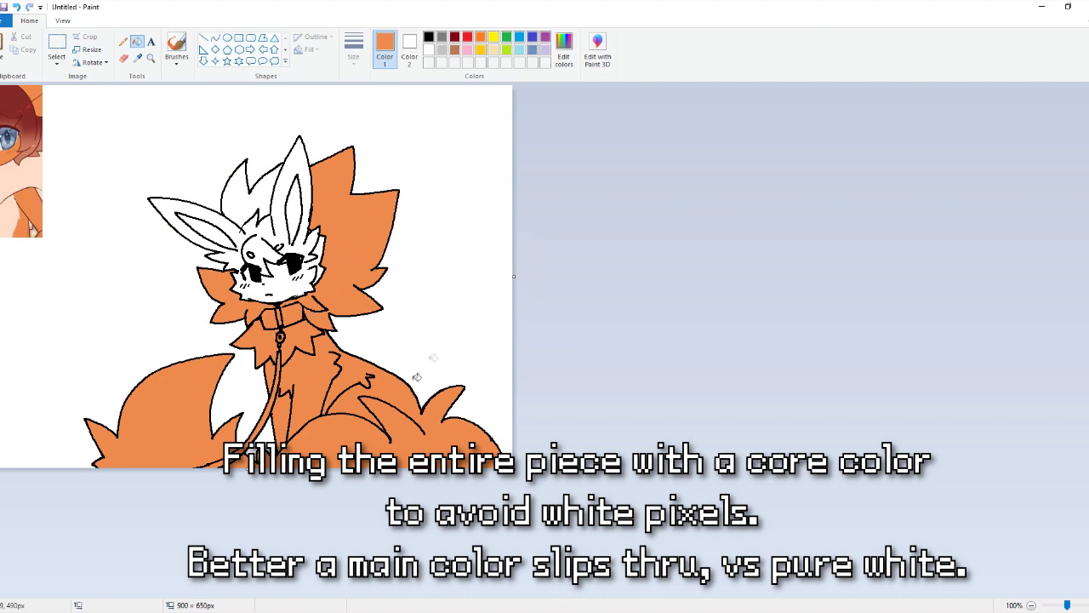
Step: Touch up the linework with an orange pencil and fill the hair tuft, ears and face with orange
click(123, 40)
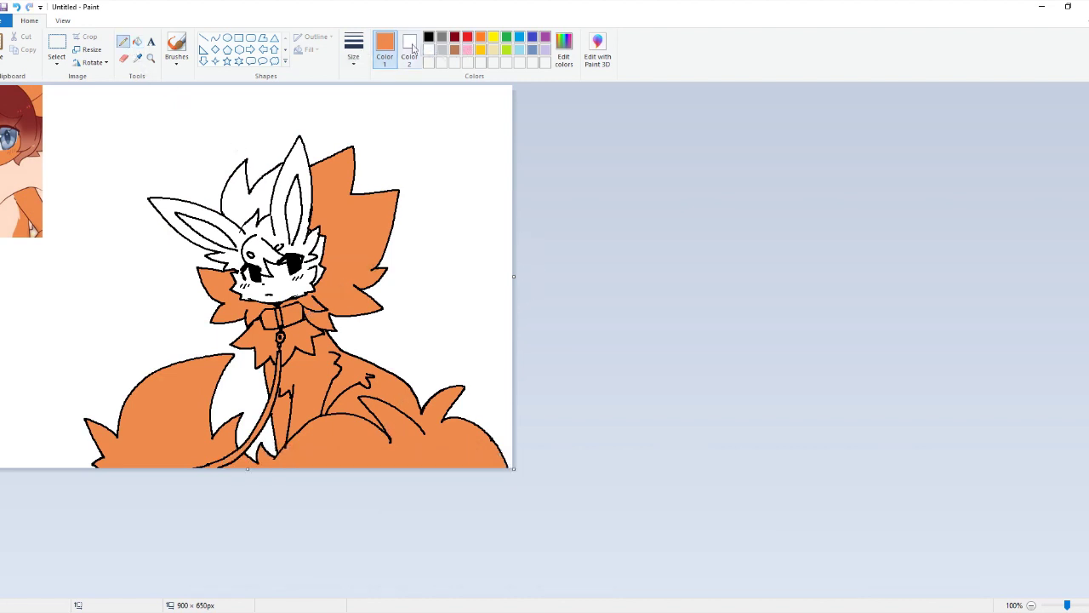
click(354, 52)
click(329, 139)
click(137, 41)
click(224, 218)
click(246, 195)
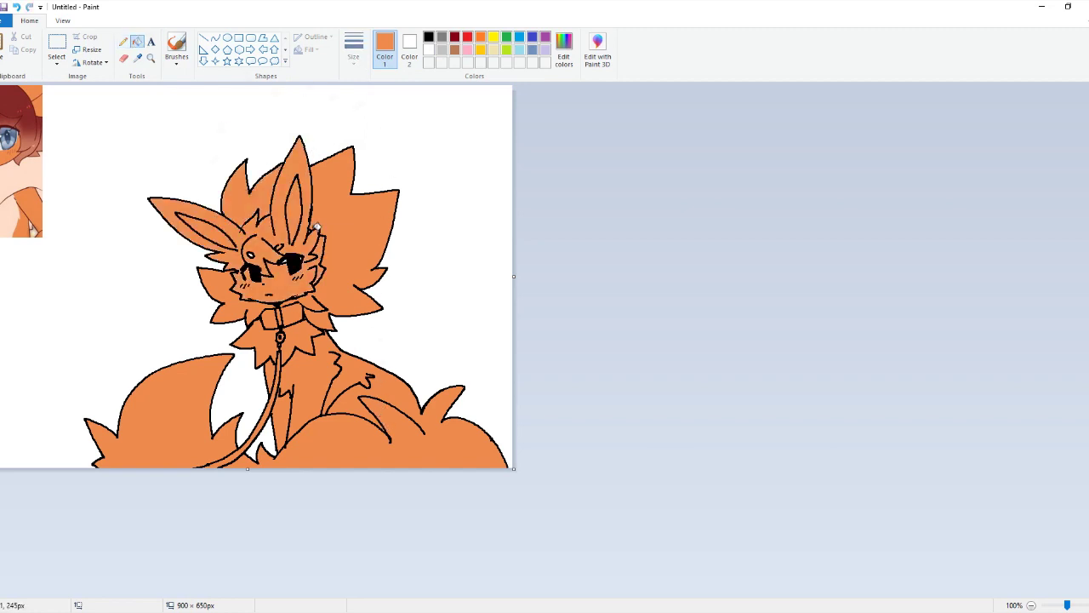
Step: Set white as Color 1 and orange as Color 2, and replace leftover white pixels in the character using a resized Eraser
click(429, 49)
click(412, 53)
click(137, 58)
click(230, 213)
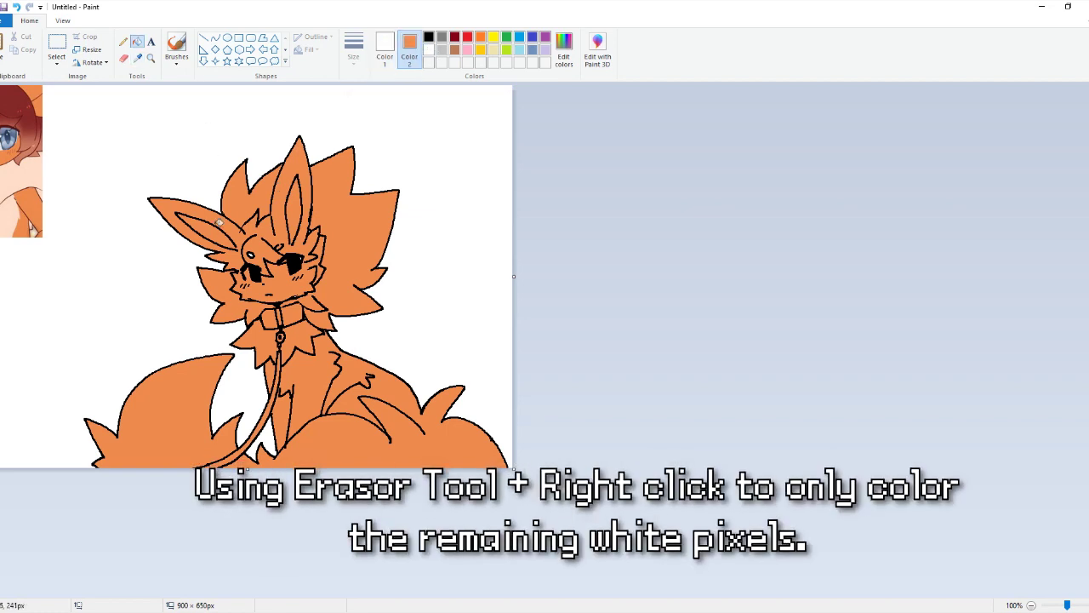
click(124, 57)
click(354, 46)
click(327, 153)
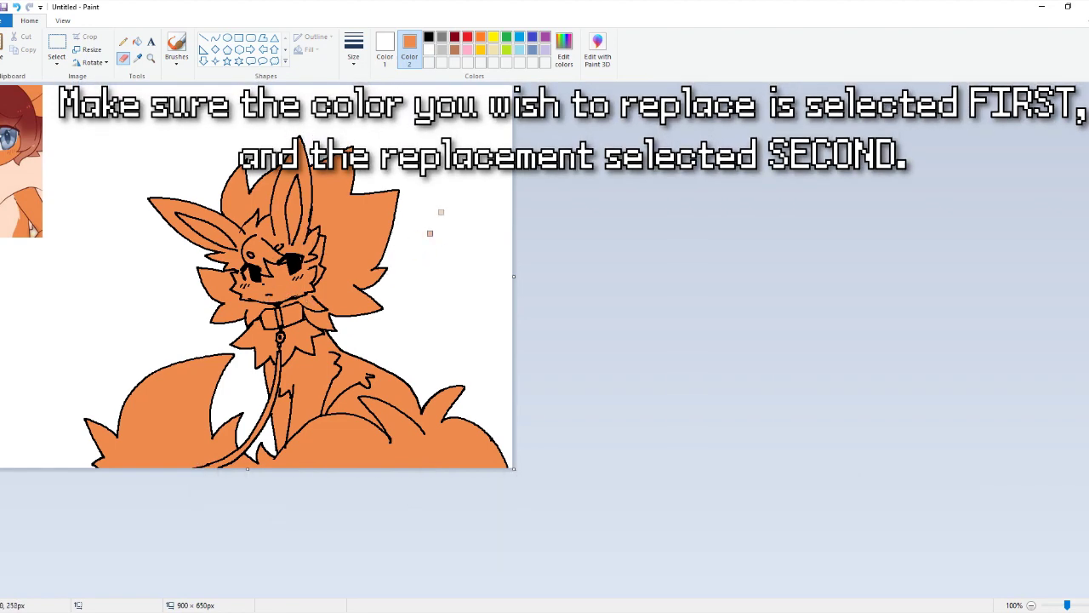
Step: Sample the light cream colour from the reference and fill the mane, neck fluff and chest fluff with it
click(385, 46)
click(137, 42)
click(137, 57)
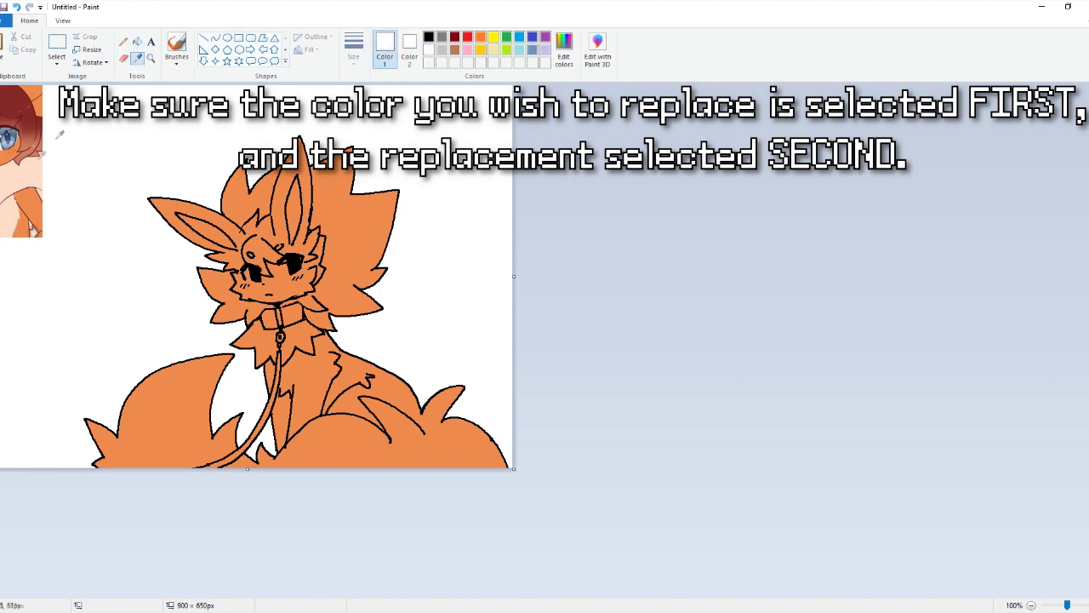
click(21, 168)
click(261, 191)
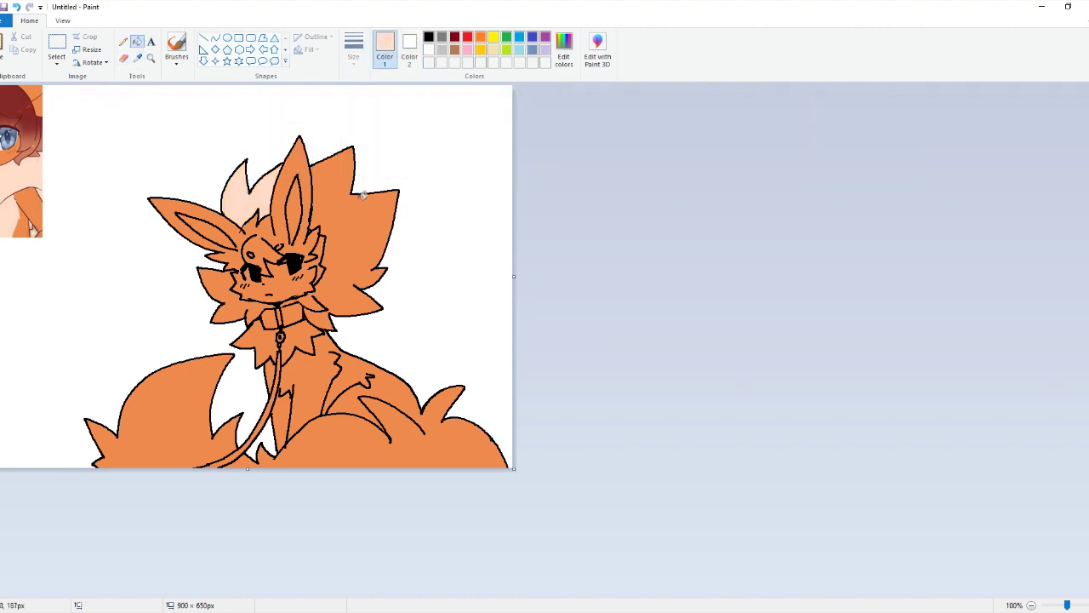
click(361, 204)
click(252, 305)
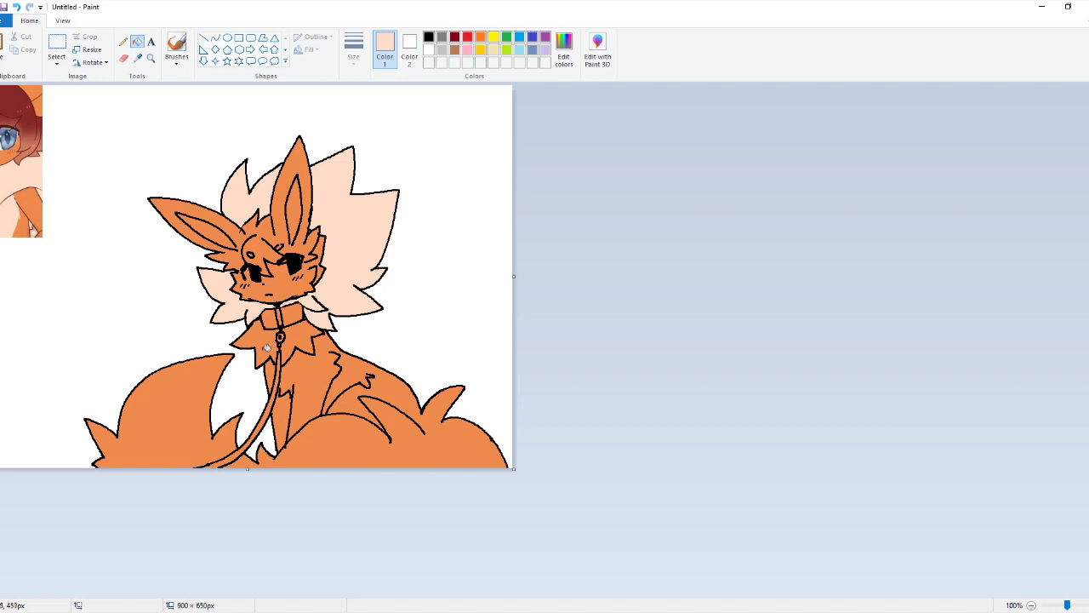
click(266, 347)
click(300, 333)
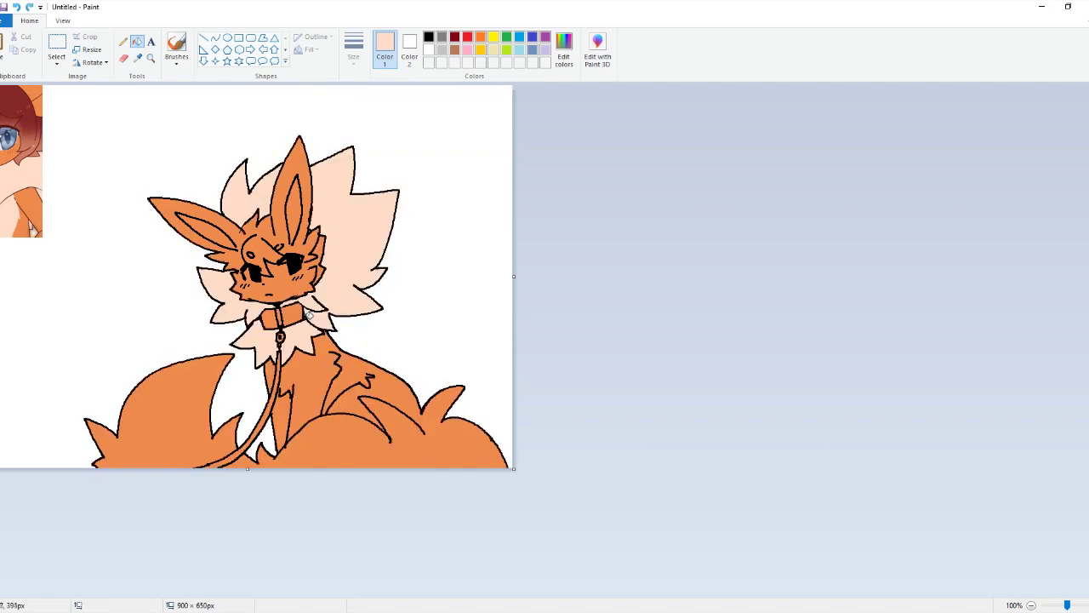
Step: Close the gap at the base of the upright inner ear with the Pencil and fill both inner ears cream
click(295, 195)
key(ctrl+z)
click(123, 41)
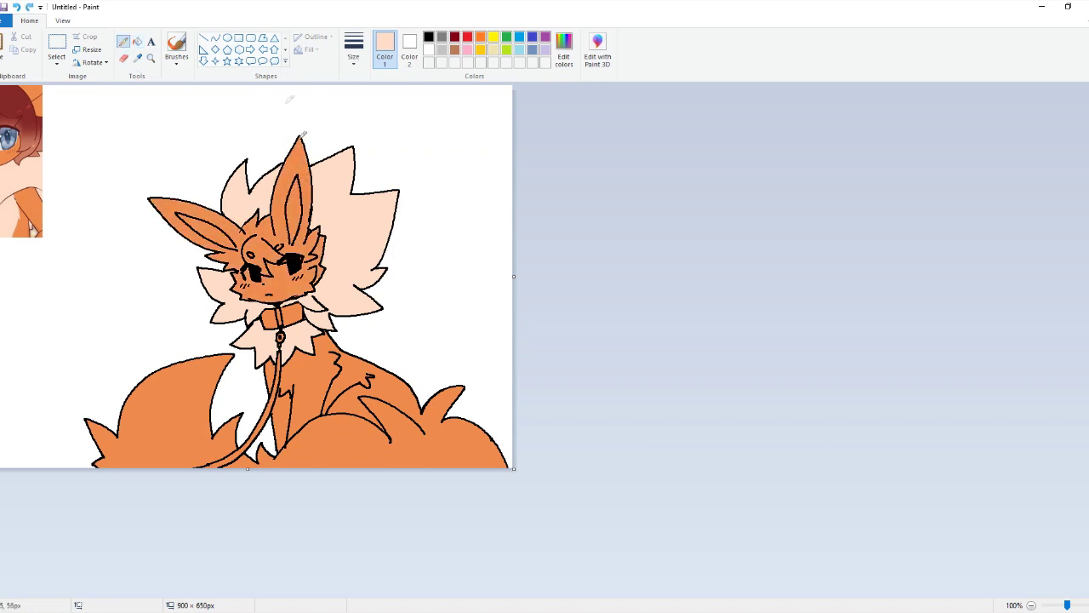
drag(299, 227, 291, 244)
click(137, 41)
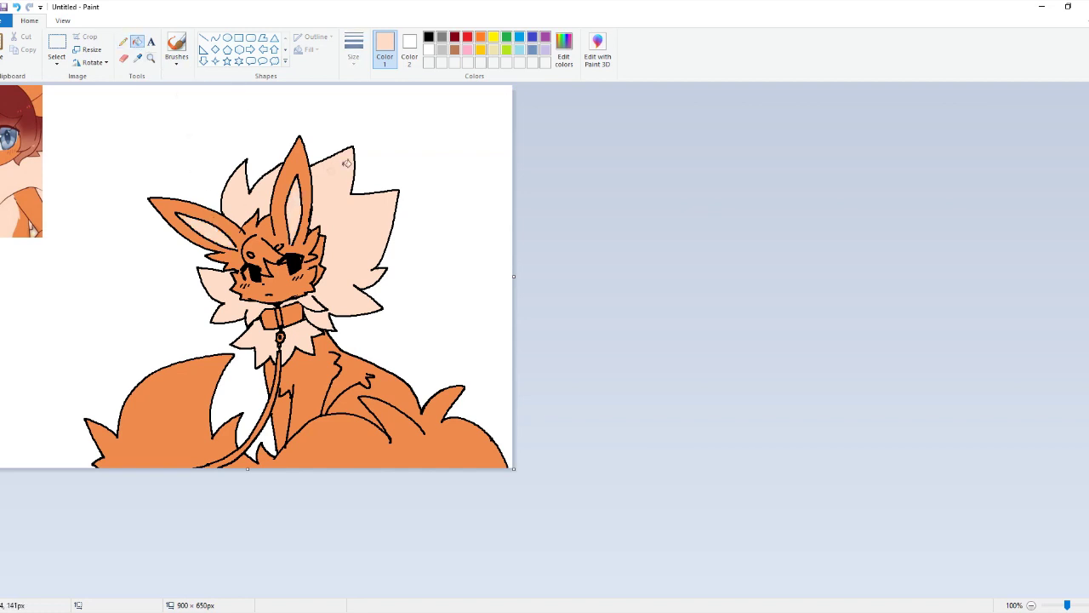
Step: Fill the hair tuft on the forehead and the brow marks with cream, correcting small spots with the Pencil
click(124, 41)
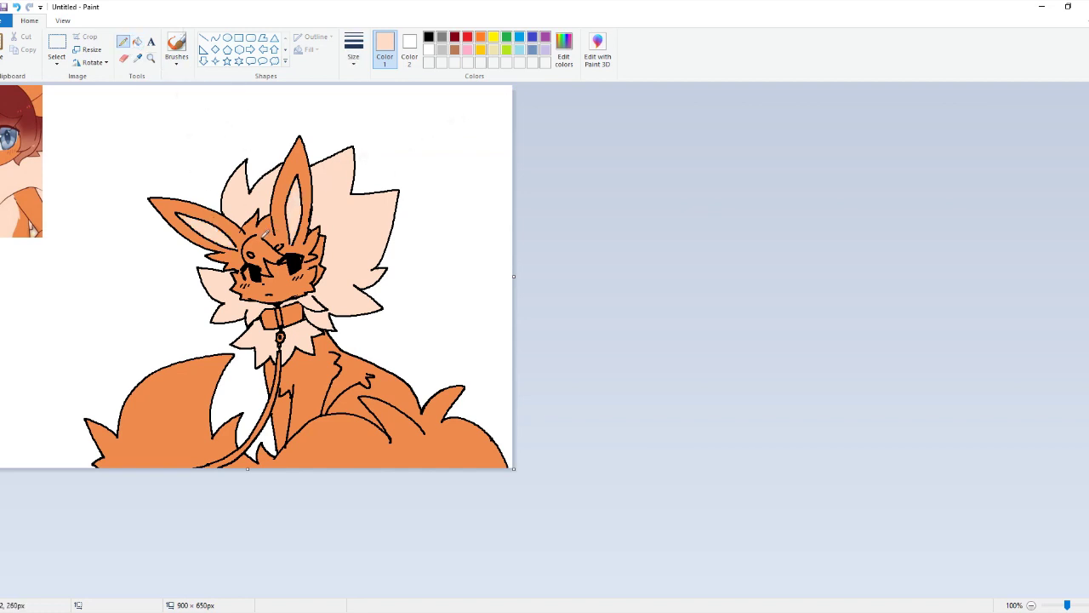
click(137, 41)
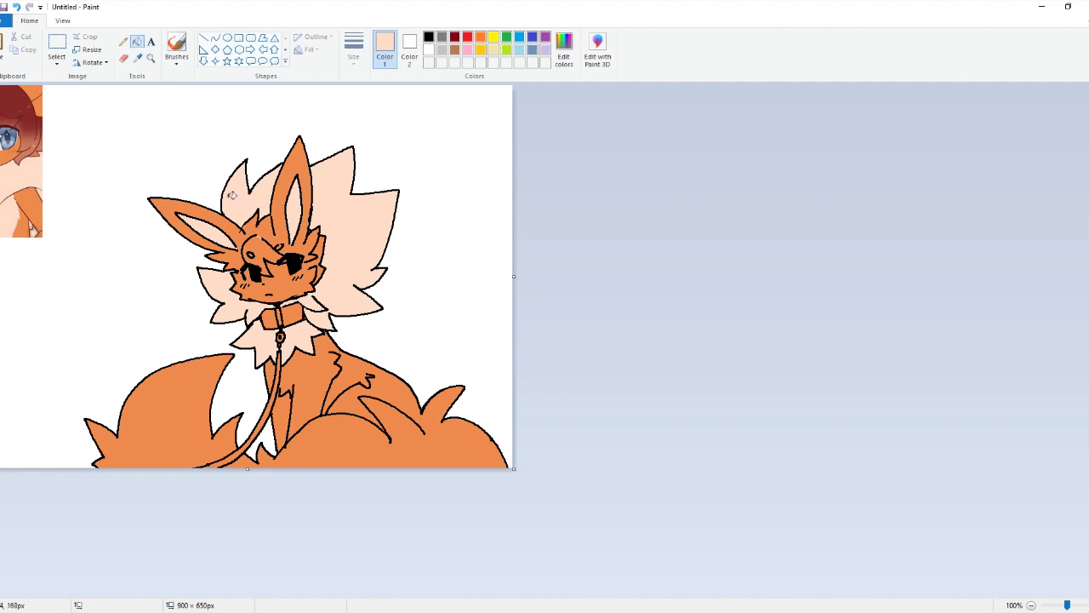
click(272, 243)
click(285, 260)
key(ctrl+z)
click(288, 259)
click(123, 41)
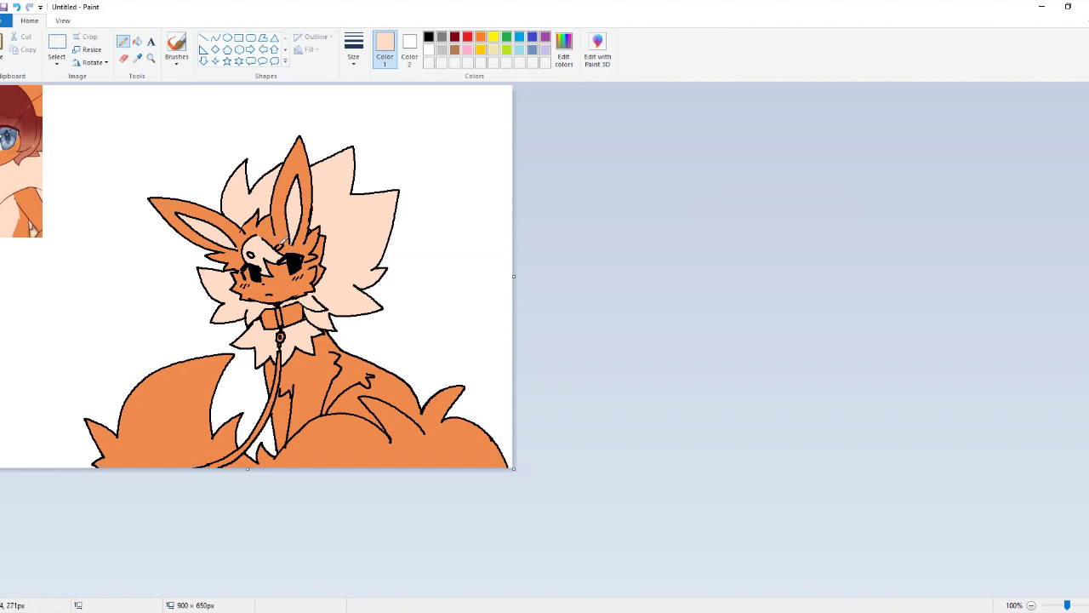
click(137, 40)
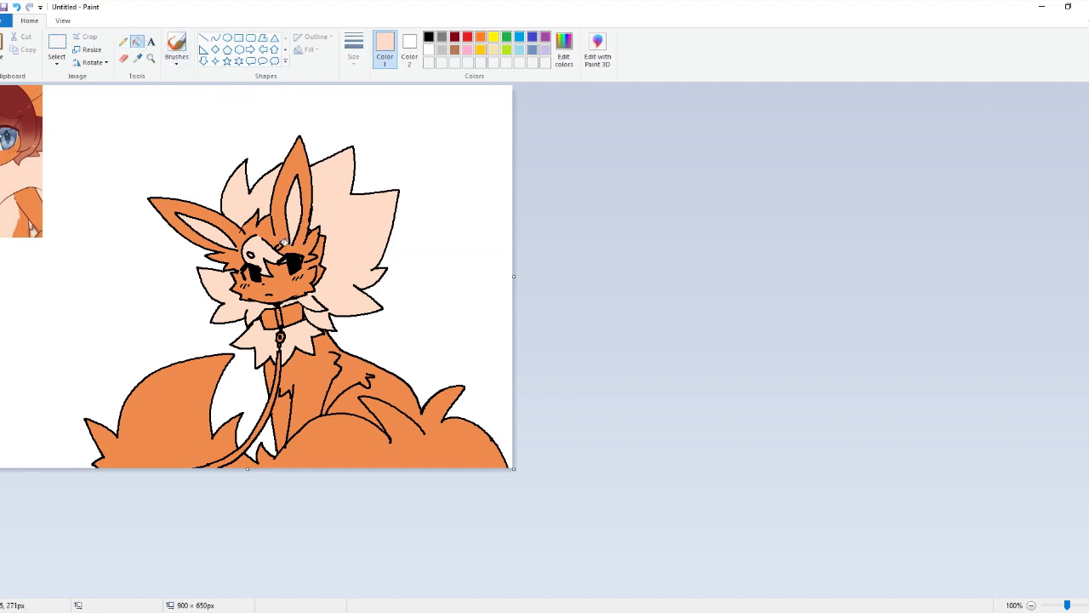
Step: Draw a jagged cream boundary across the left tail section and fill the tail tip above it with cream
click(125, 43)
click(353, 51)
click(327, 153)
mouse_move(125, 415)
mouse_down()
mouse_move(150, 398)
mouse_move(156, 444)
mouse_move(183, 409)
mouse_move(208, 421)
mouse_up()
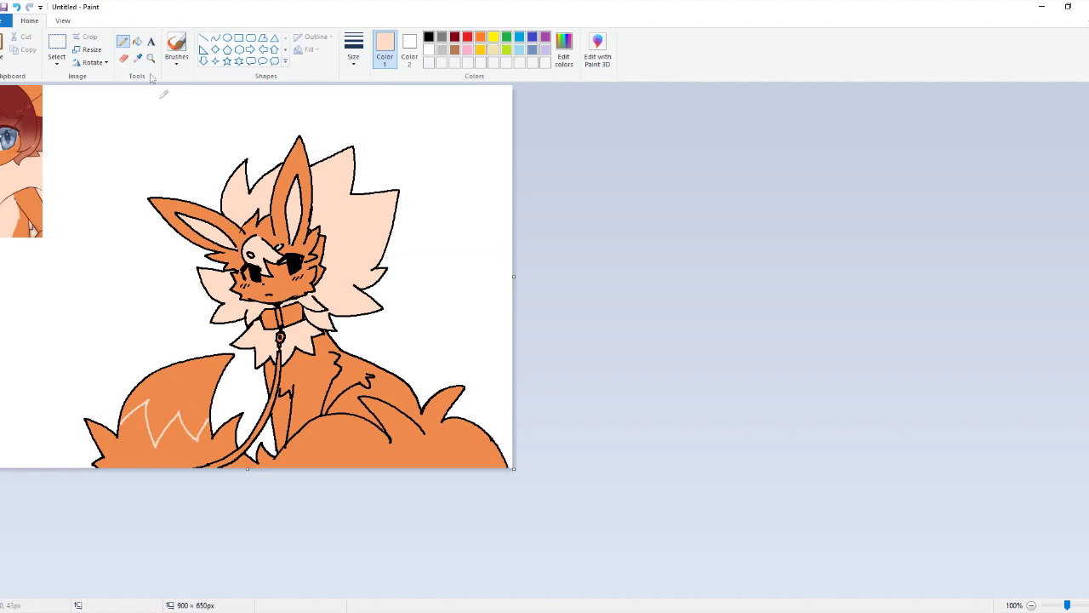
click(137, 41)
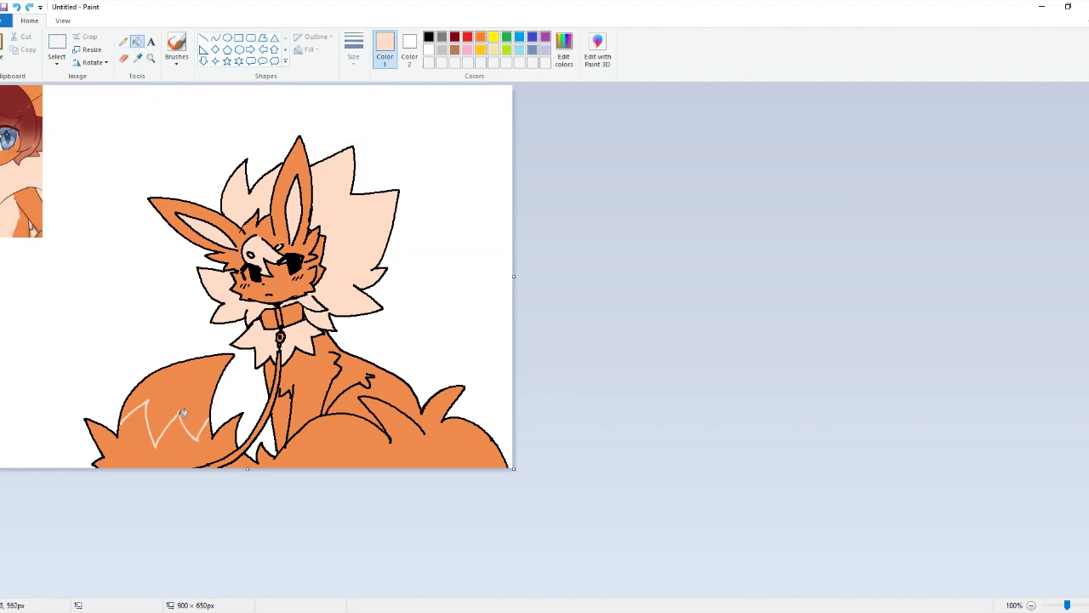
click(225, 382)
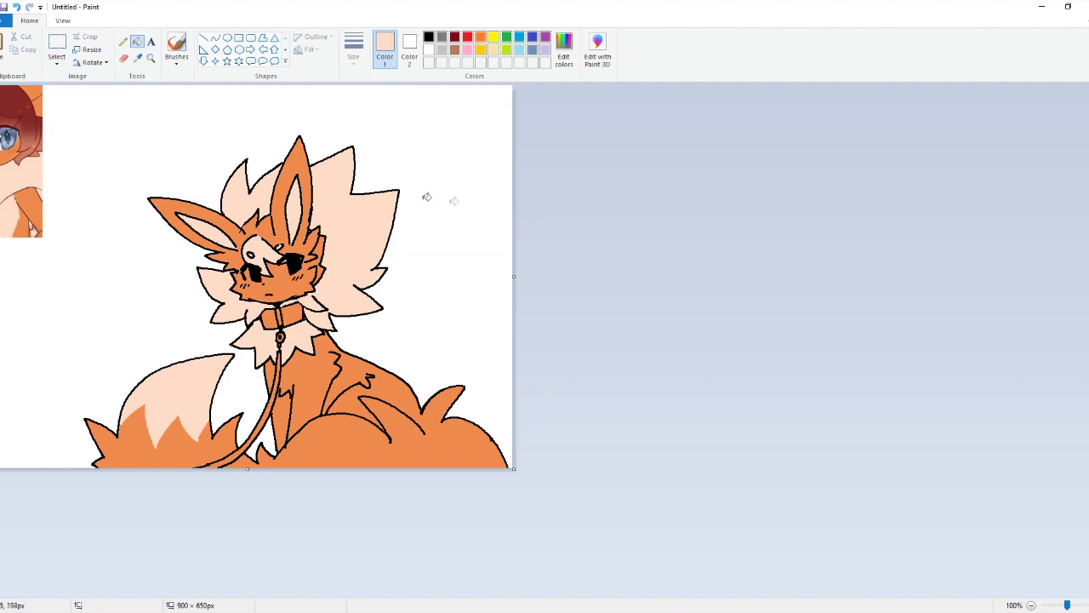
Step: Outline and fill jagged cream fur patches on the chest below the neck fluff and on the body above the hind leg
click(123, 41)
click(353, 50)
click(340, 129)
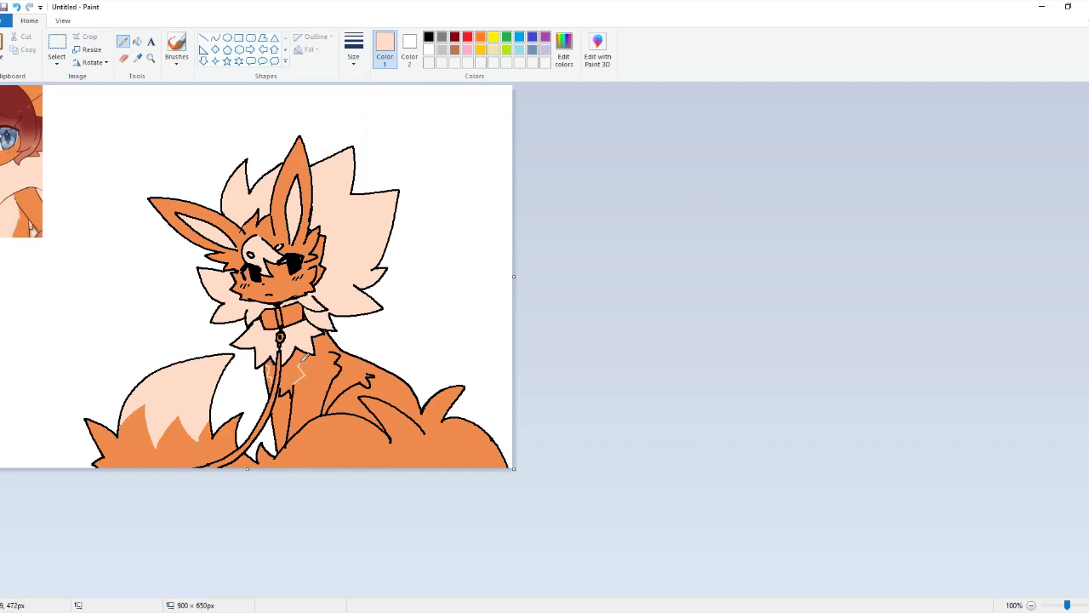
click(137, 41)
click(292, 373)
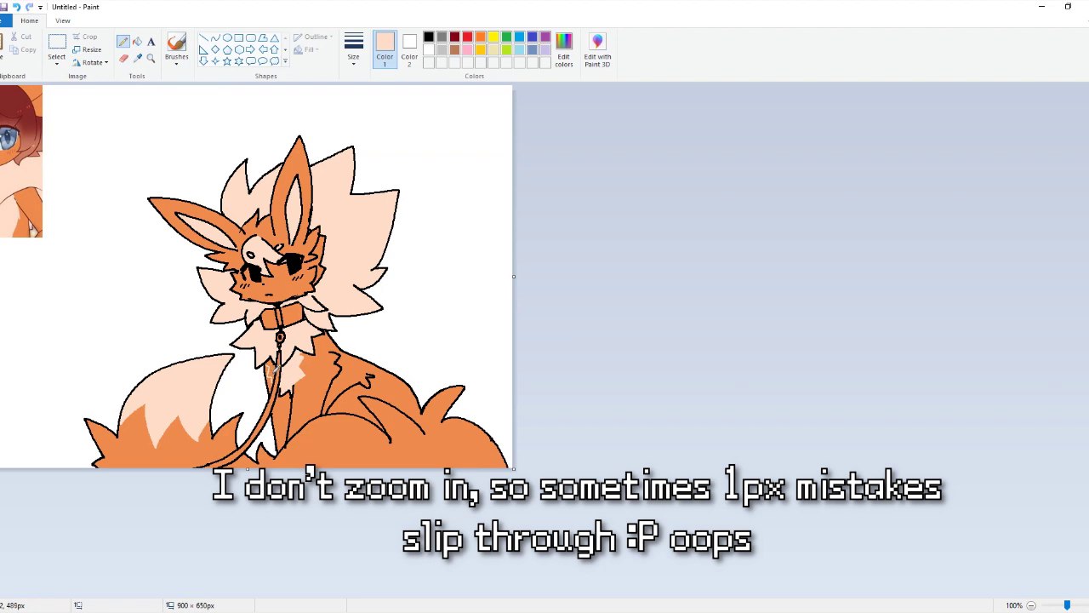
click(137, 41)
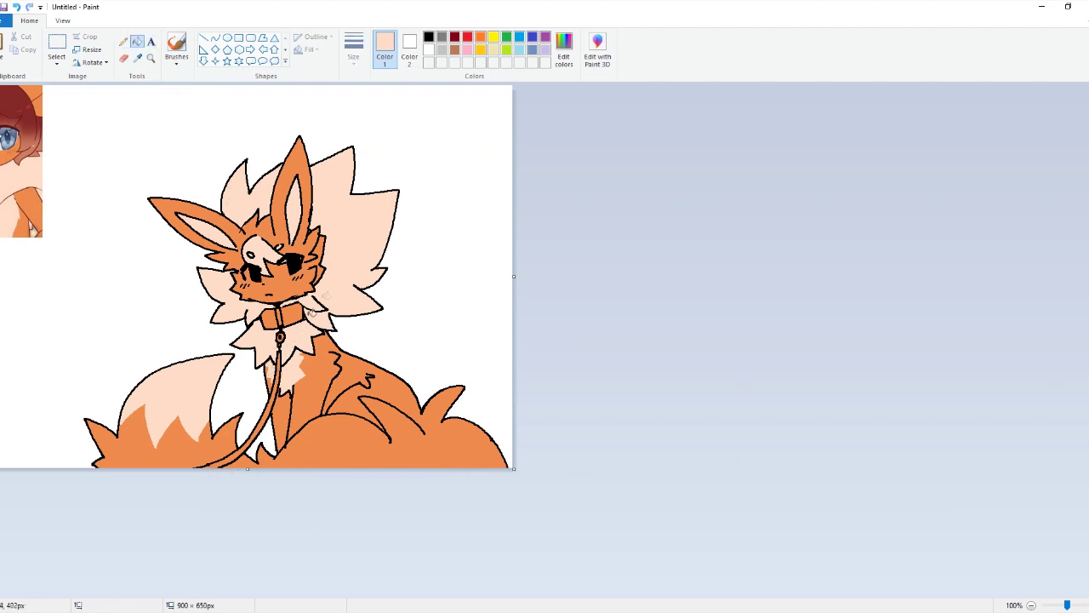
click(123, 41)
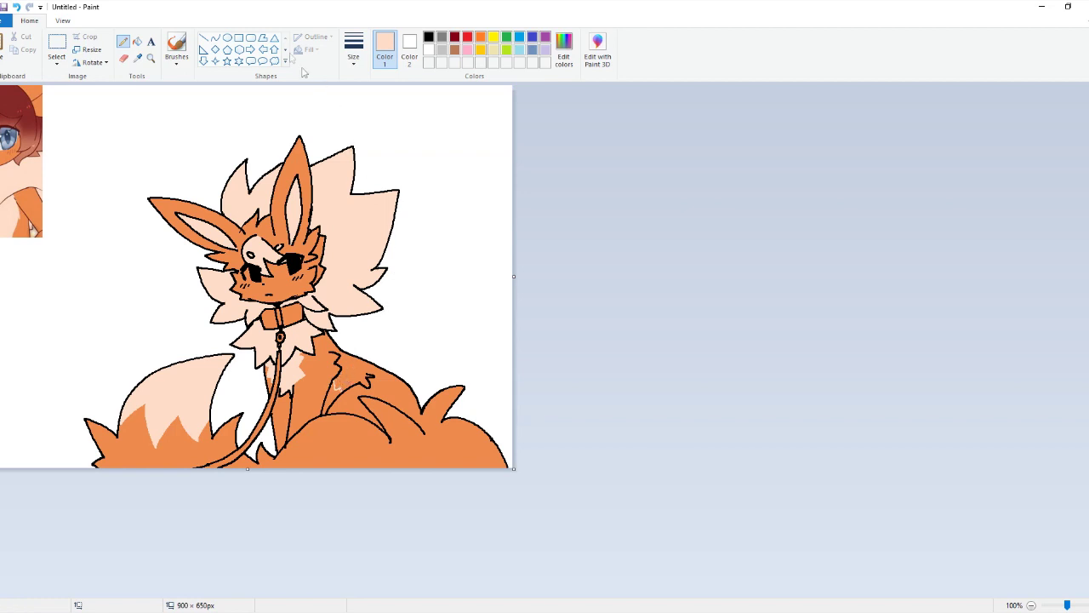
click(137, 41)
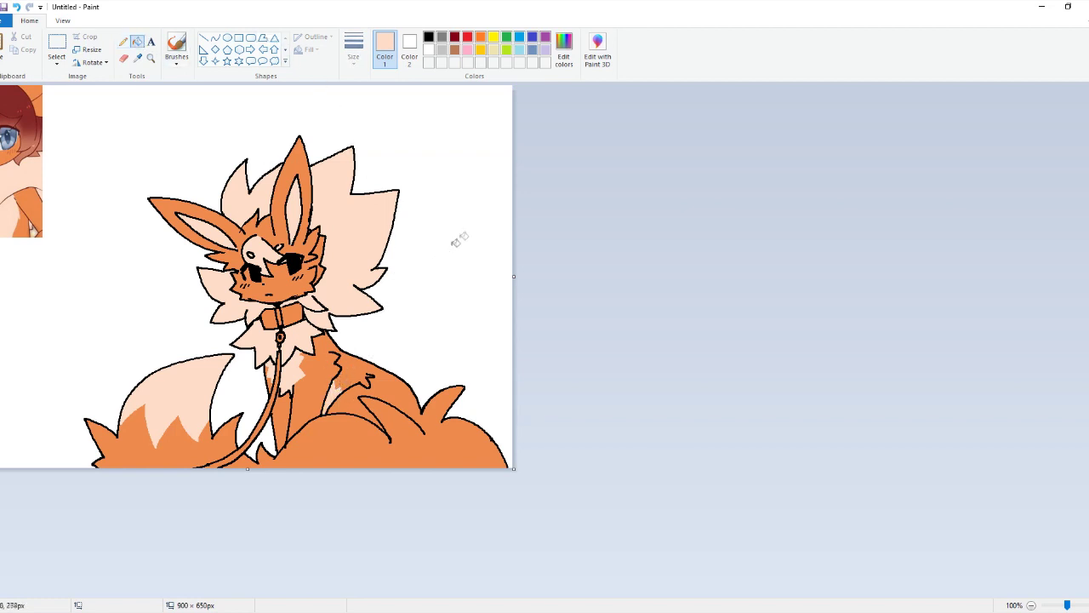
Step: Sample the dark red from the reference hair and fill the large tail and the base of the cream-tipped section with it
click(139, 57)
click(12, 89)
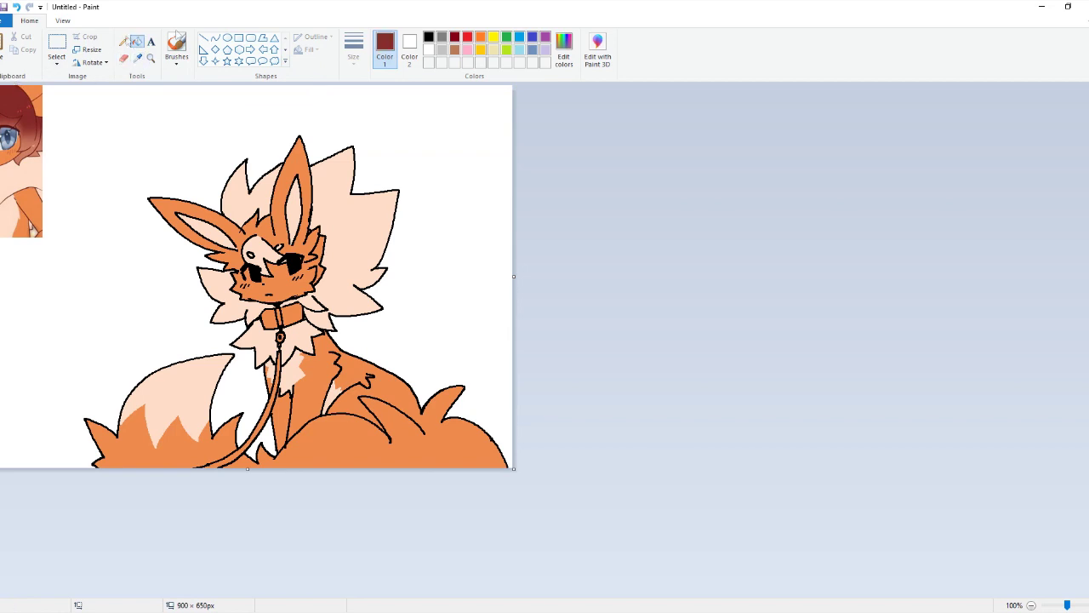
click(124, 41)
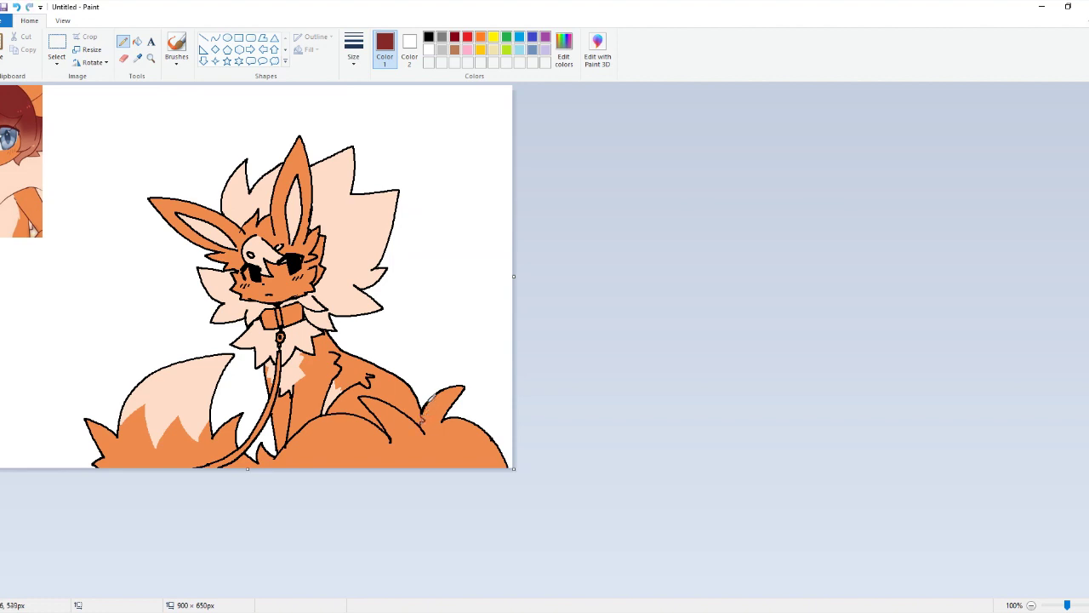
click(137, 41)
click(390, 433)
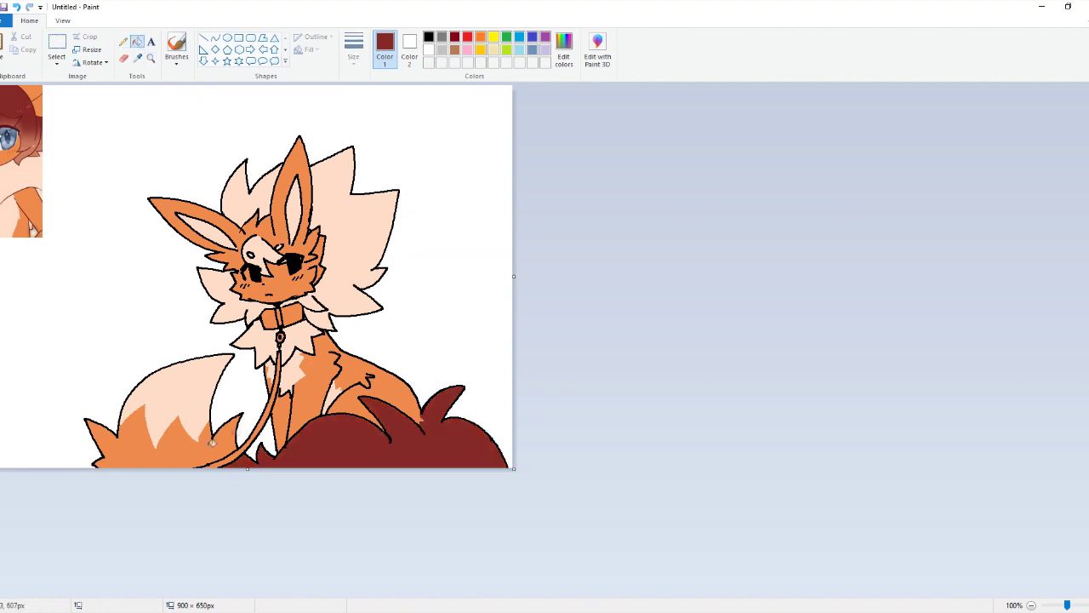
click(194, 447)
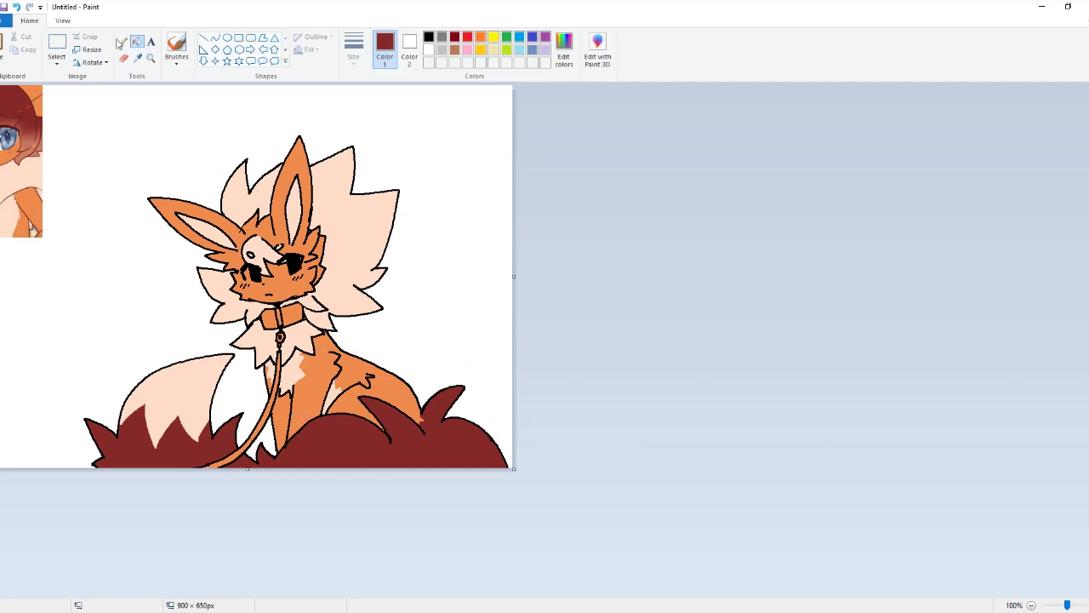
Step: Draw a dark red boundary line across the lower front legs and fill the area beneath it with the same red
click(123, 40)
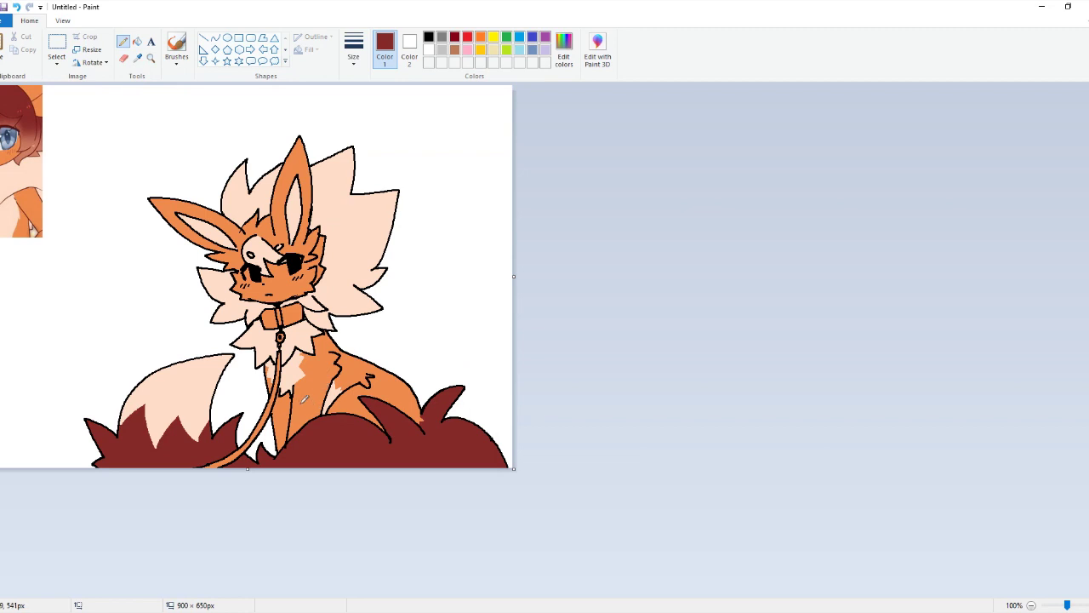
drag(293, 405, 325, 403)
key(ctrl+z)
drag(295, 407, 322, 410)
click(137, 41)
click(302, 419)
click(283, 429)
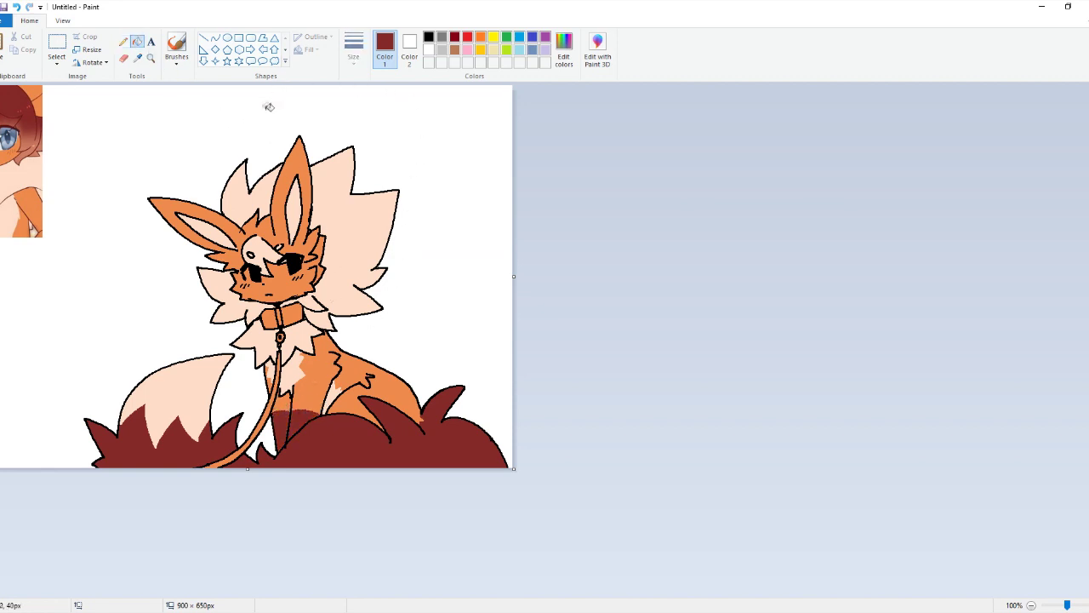
Step: Recolour both ear tips from orange to the sampled dark red using the Eraser as a colour replacer
click(137, 58)
click(224, 223)
click(124, 58)
click(137, 58)
right_click(204, 441)
mouse_move(176, 197)
mouse_down()
mouse_move(174, 213)
mouse_move(165, 197)
mouse_up()
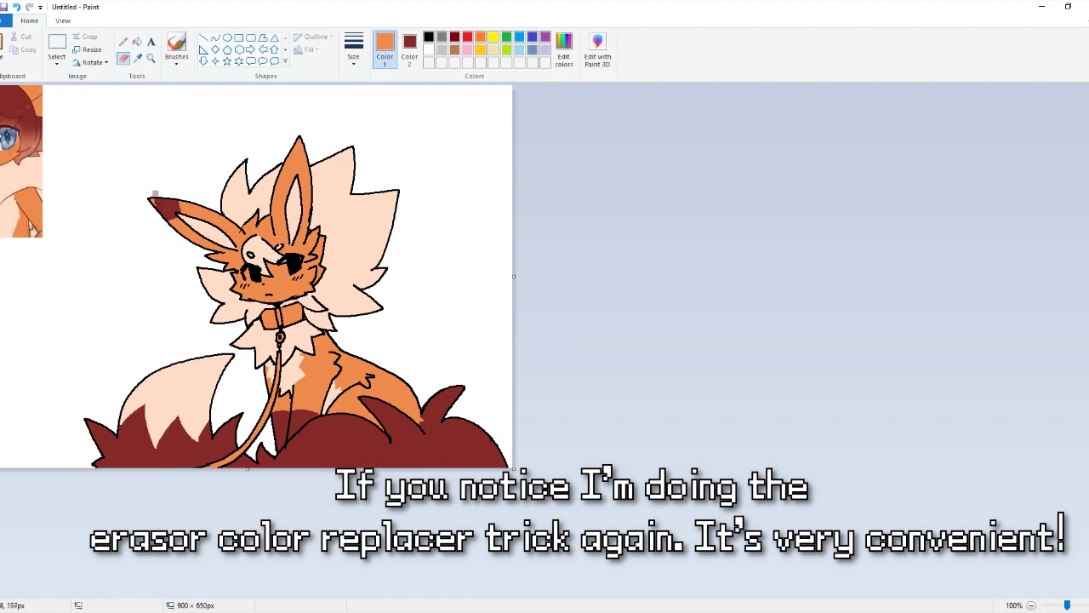
mouse_move(284, 156)
mouse_down()
mouse_move(294, 177)
mouse_move(292, 140)
mouse_up()
click(353, 53)
click(329, 106)
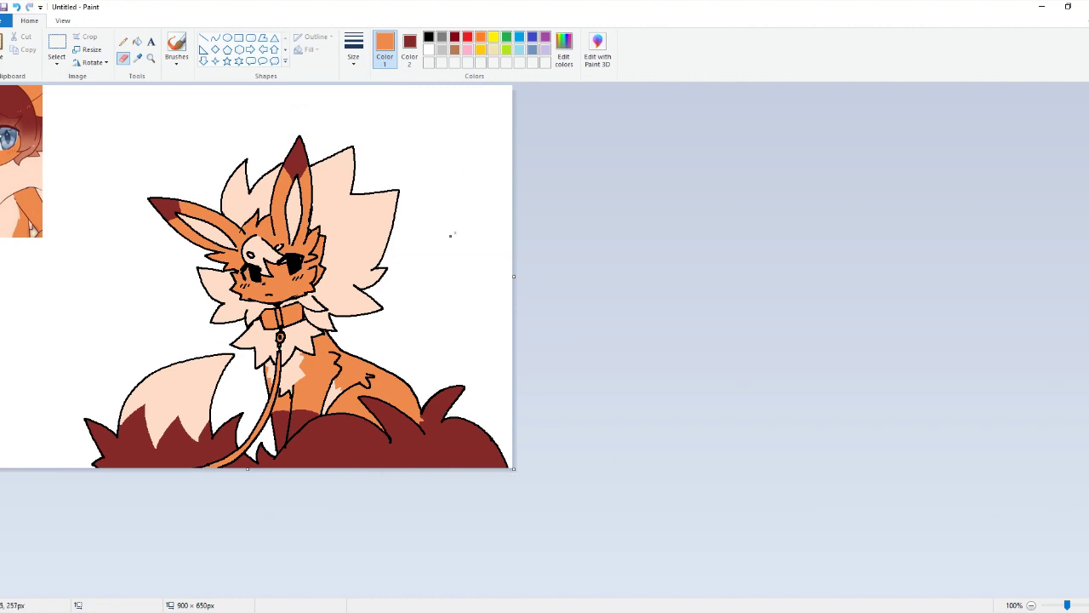
Step: Paint the whites of both eyes pale bluish white with grey-blue shading sampled from the reference, and reset both colours to white
click(137, 58)
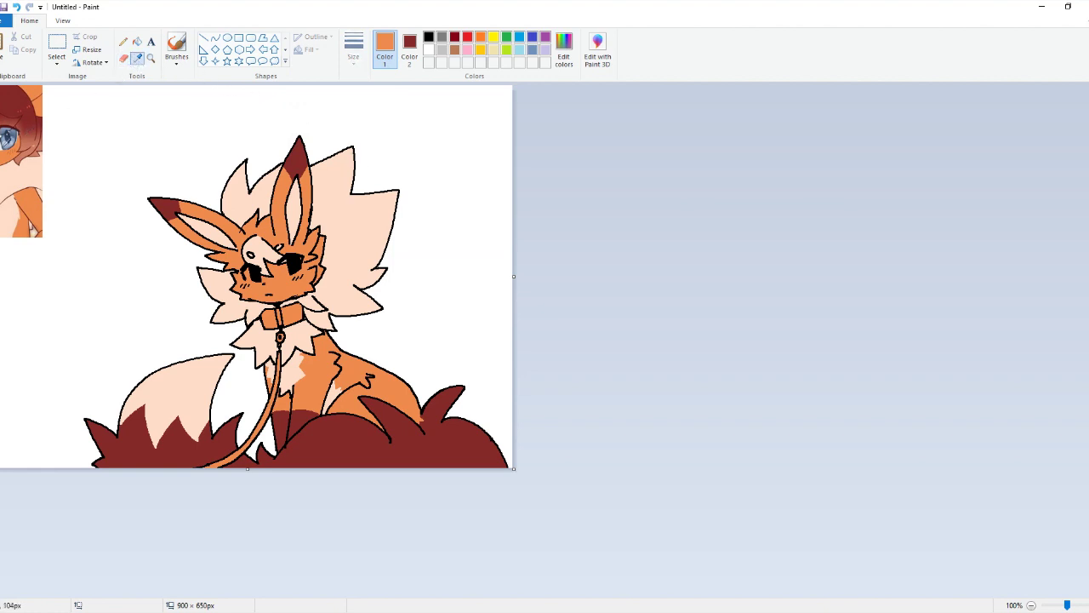
right_click(153, 167)
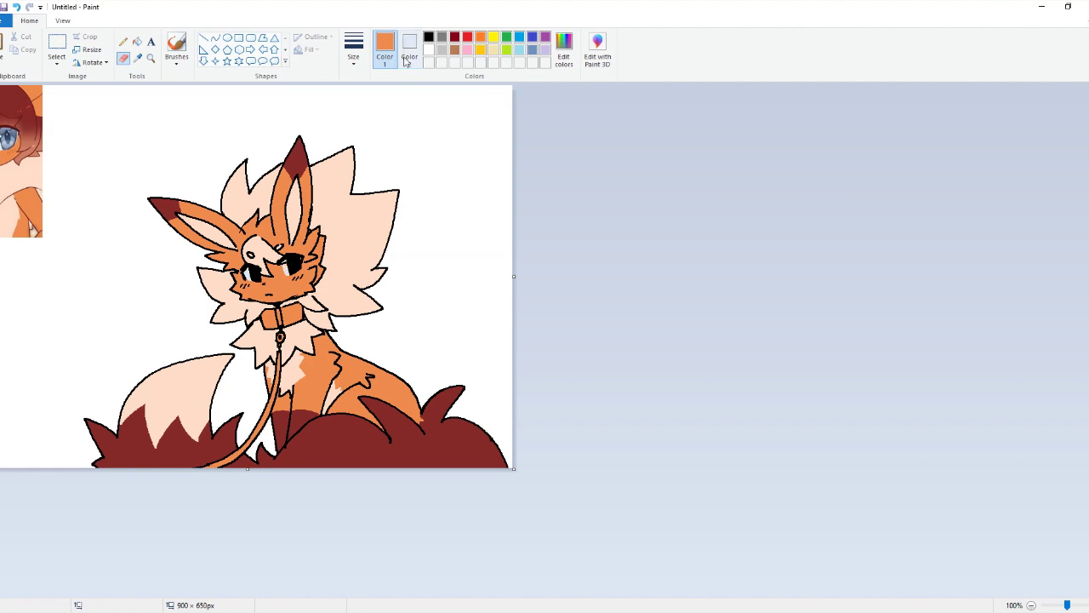
click(138, 58)
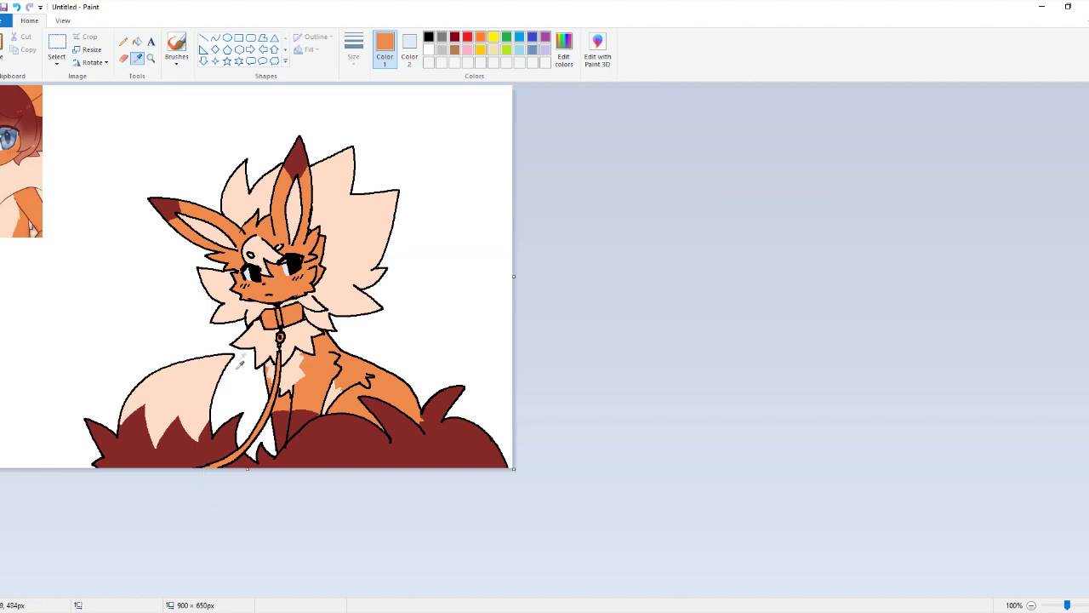
click(253, 259)
right_click(4, 139)
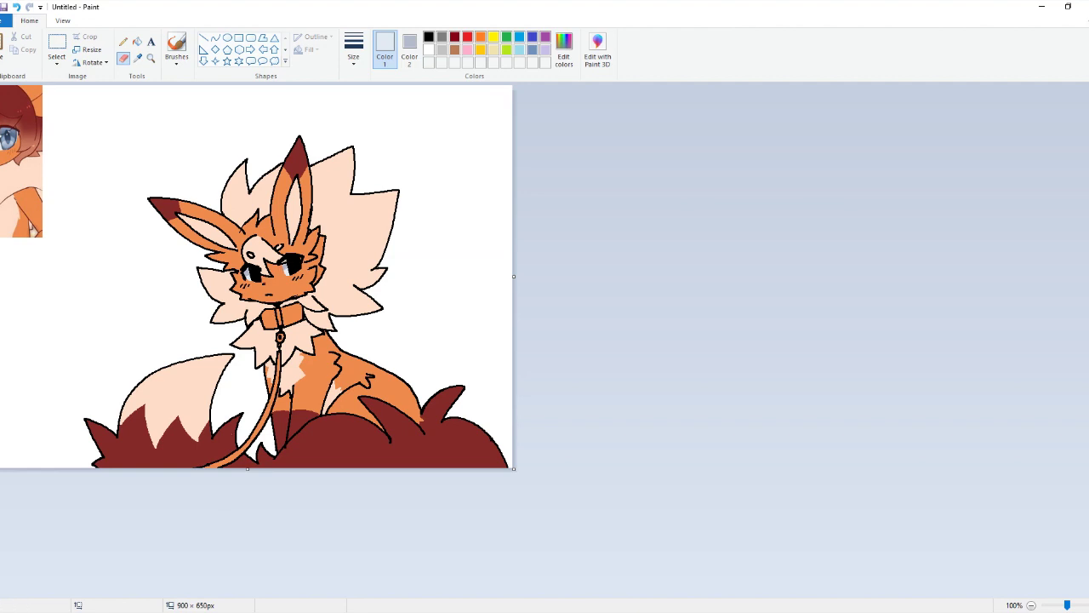
click(427, 51)
click(412, 54)
click(427, 50)
click(388, 52)
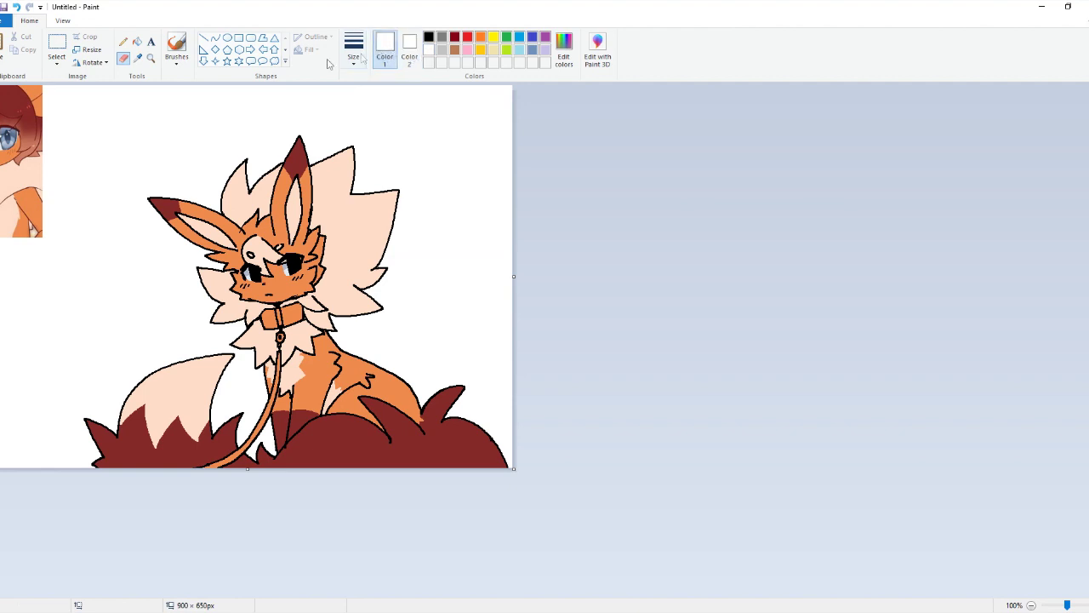
click(138, 58)
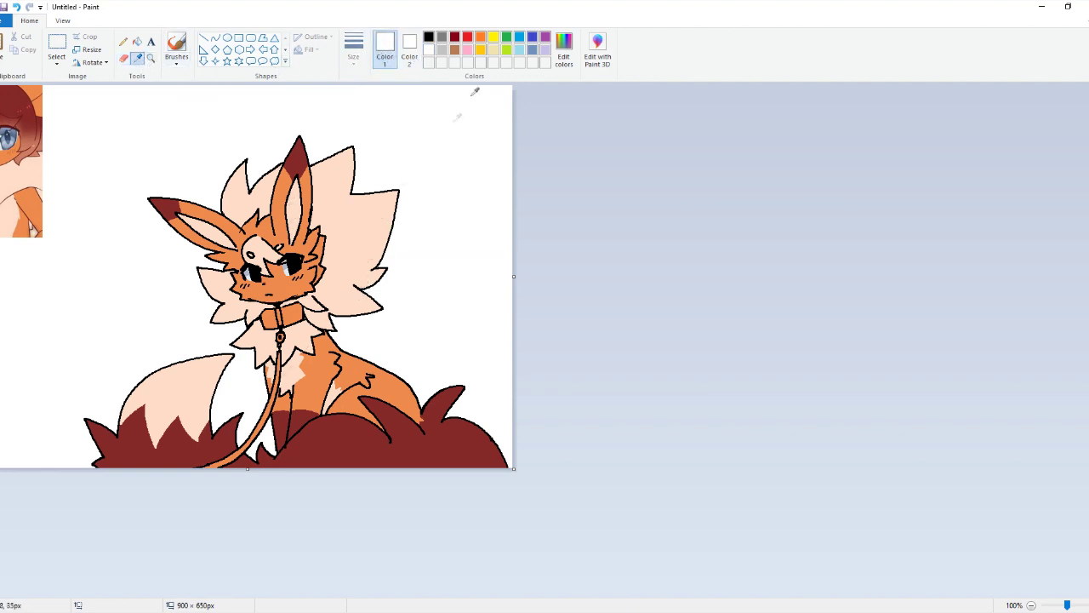
click(455, 36)
click(139, 43)
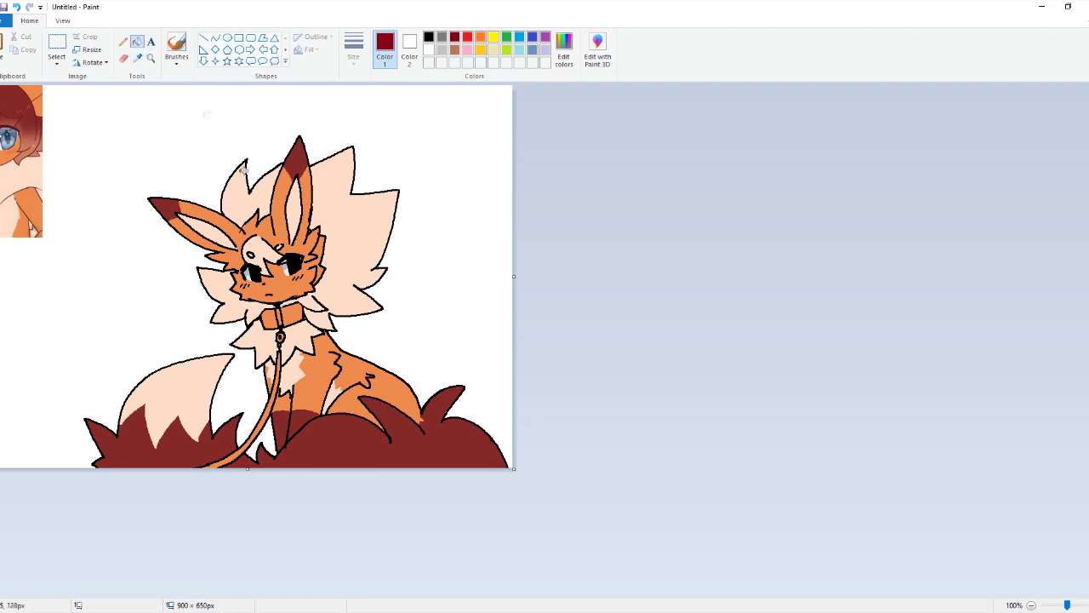
click(520, 36)
click(291, 315)
click(269, 320)
key(ctrl+z)
key(ctrl+z)
Step: Sample the light blue from the reference eye and fill both halves of the collar and the leash with it
click(138, 57)
click(9, 135)
click(292, 315)
click(272, 319)
click(281, 377)
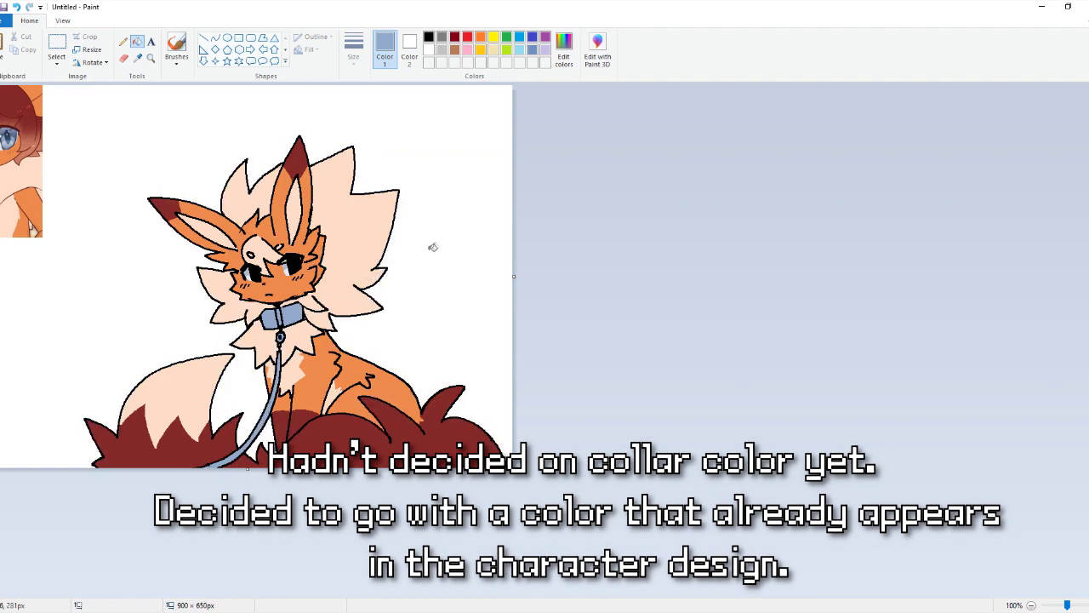
Step: Fill the left half of the collar with a darker blue sampled from the reference
click(137, 58)
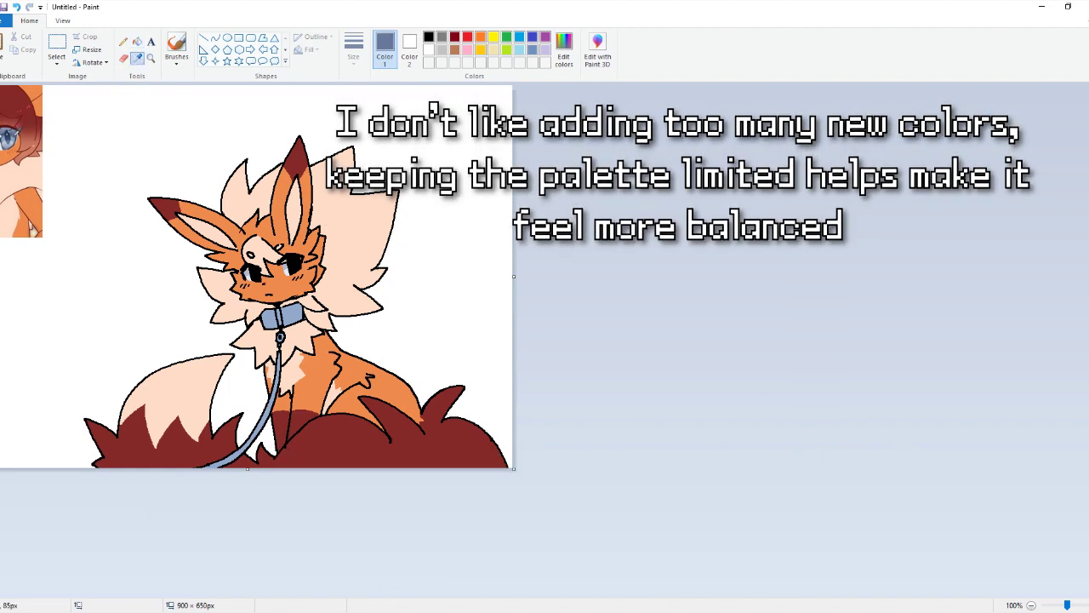
click(123, 42)
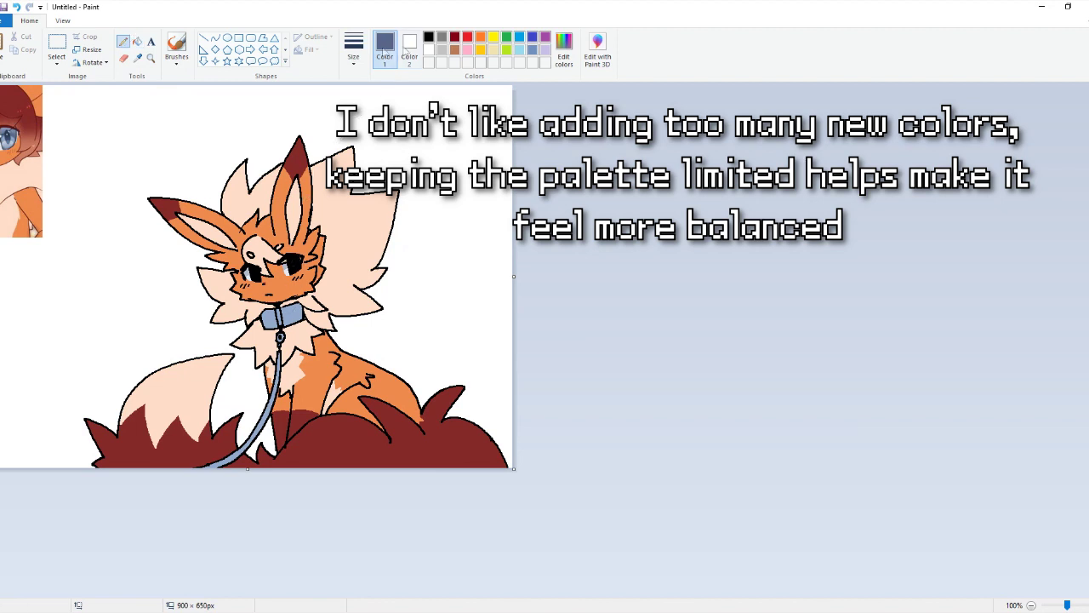
click(137, 41)
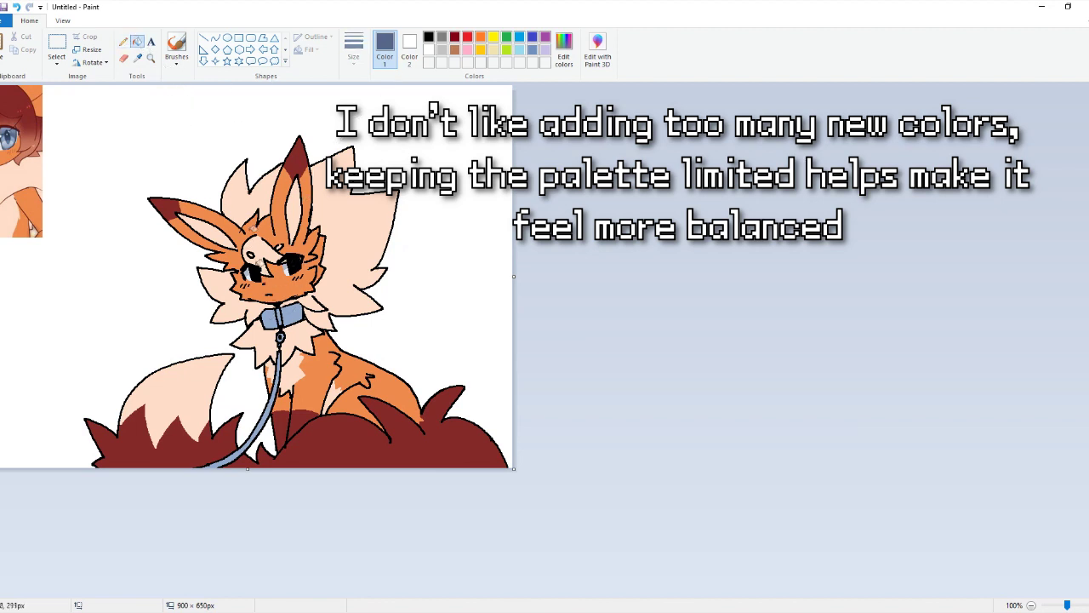
Step: Sample a pale grey-blue from the reference eye and fill the leash ring below the collar with it
click(138, 58)
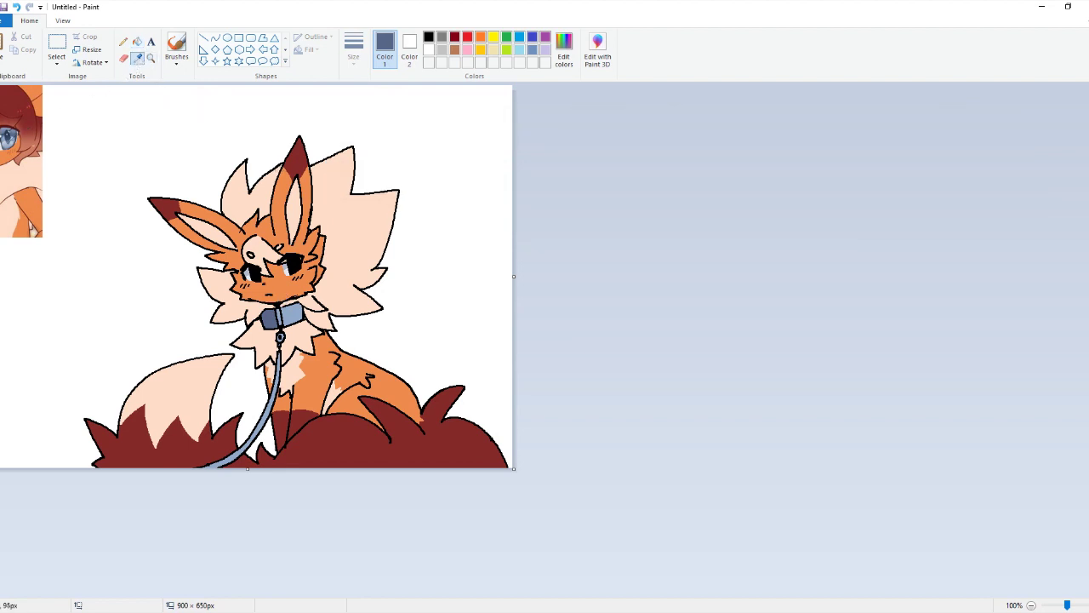
click(8, 141)
click(279, 362)
key(ctrl+z)
click(138, 58)
click(11, 140)
click(280, 335)
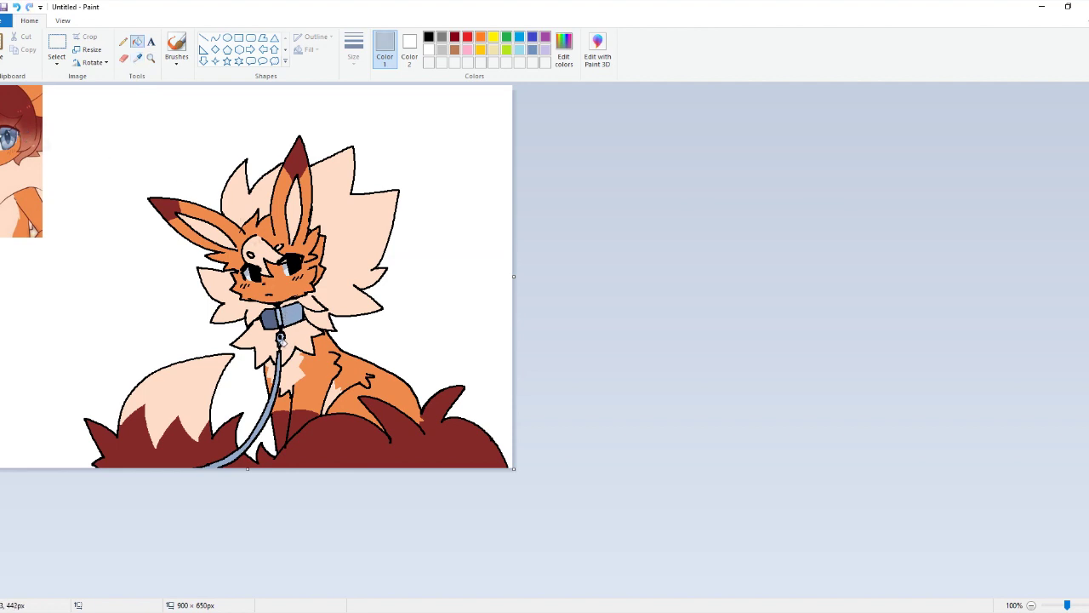
Step: Recolour the black irises of both eyes to the collar's dark blue with the colour-replacing Eraser
click(138, 58)
click(291, 265)
click(136, 58)
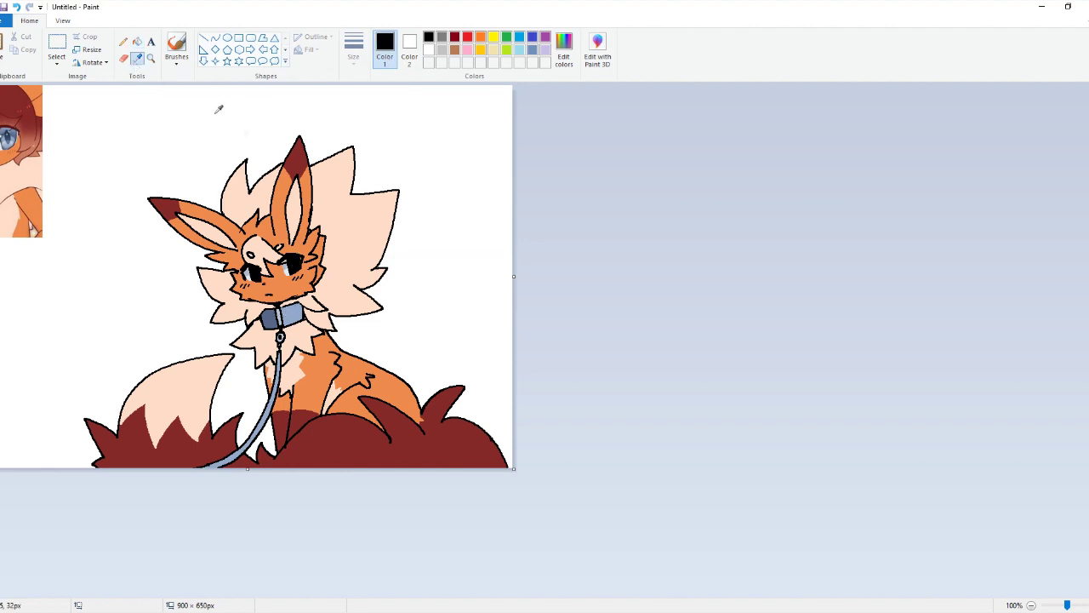
right_click(272, 316)
click(124, 57)
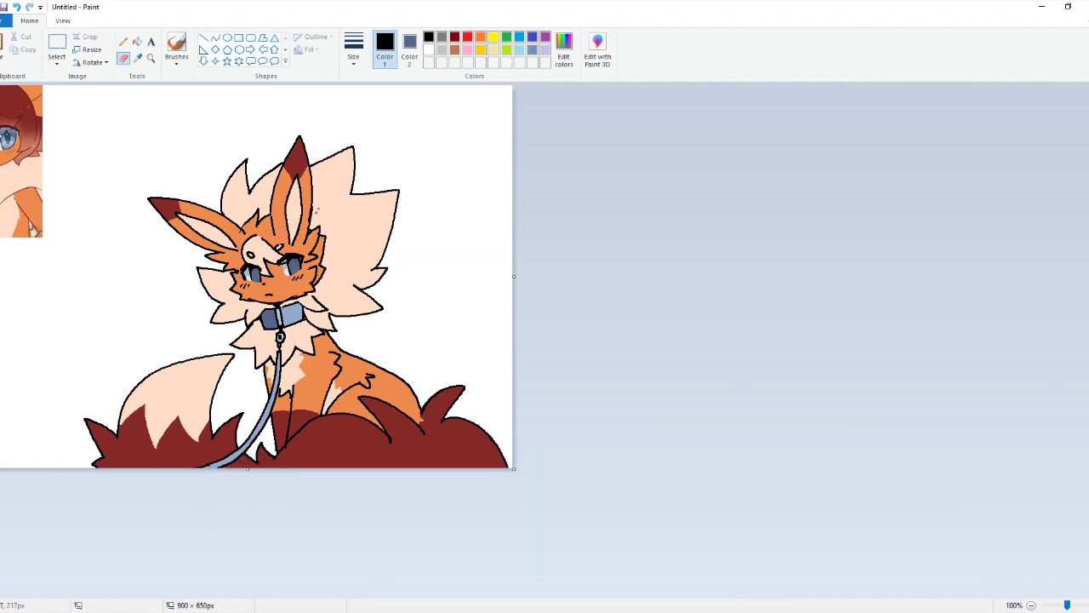
Step: Lighten the lower irises of both eyes from dark blue to the collar's light blue, using the smallest Eraser size
click(138, 57)
click(292, 284)
click(138, 58)
right_click(250, 268)
click(138, 58)
click(255, 274)
click(138, 59)
right_click(291, 312)
click(354, 51)
click(338, 118)
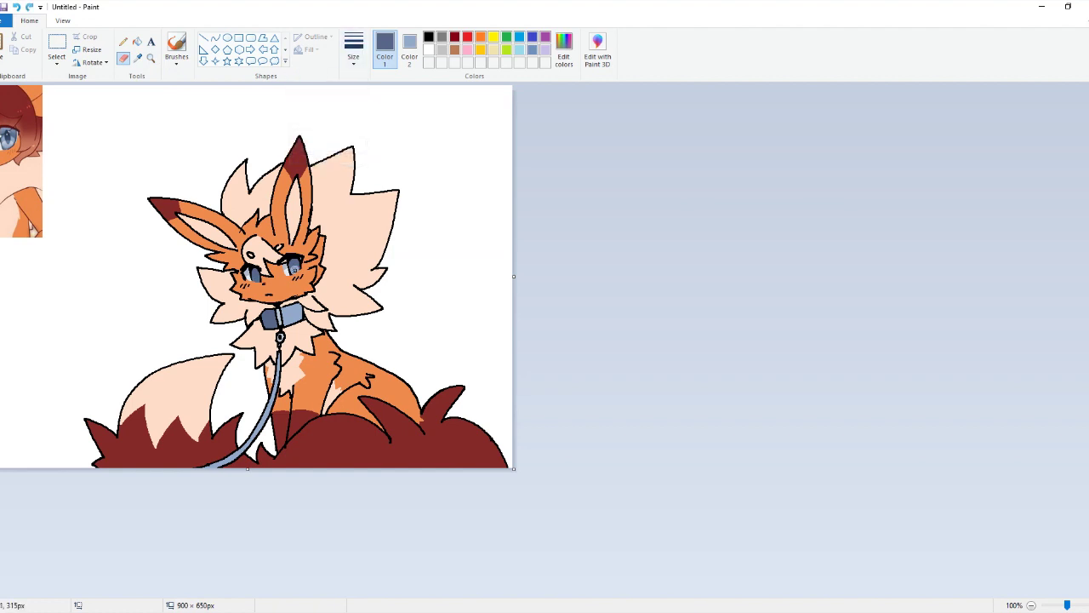
click(353, 51)
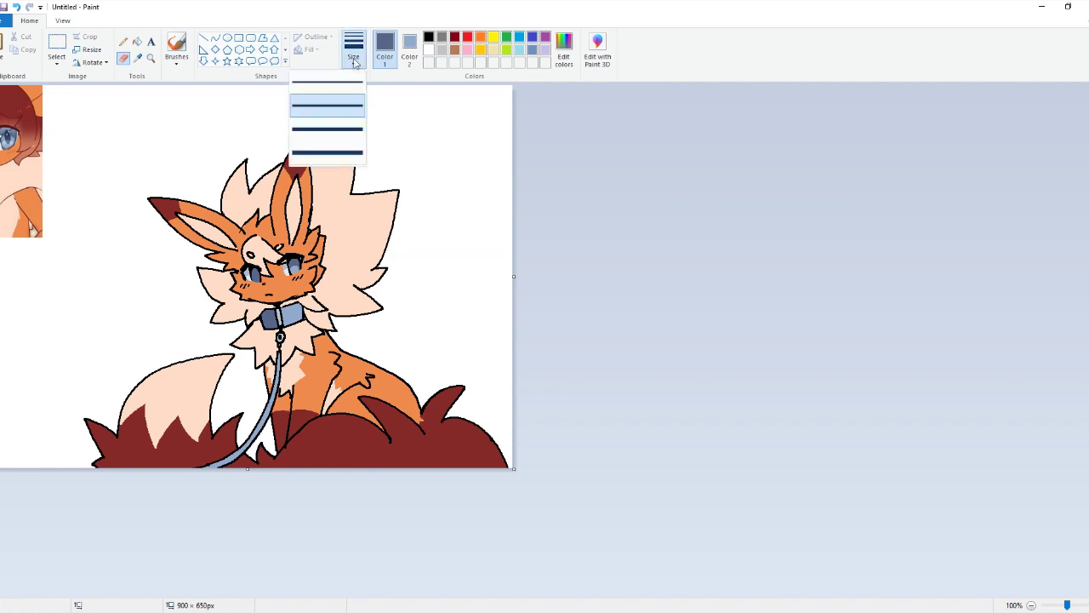
click(332, 83)
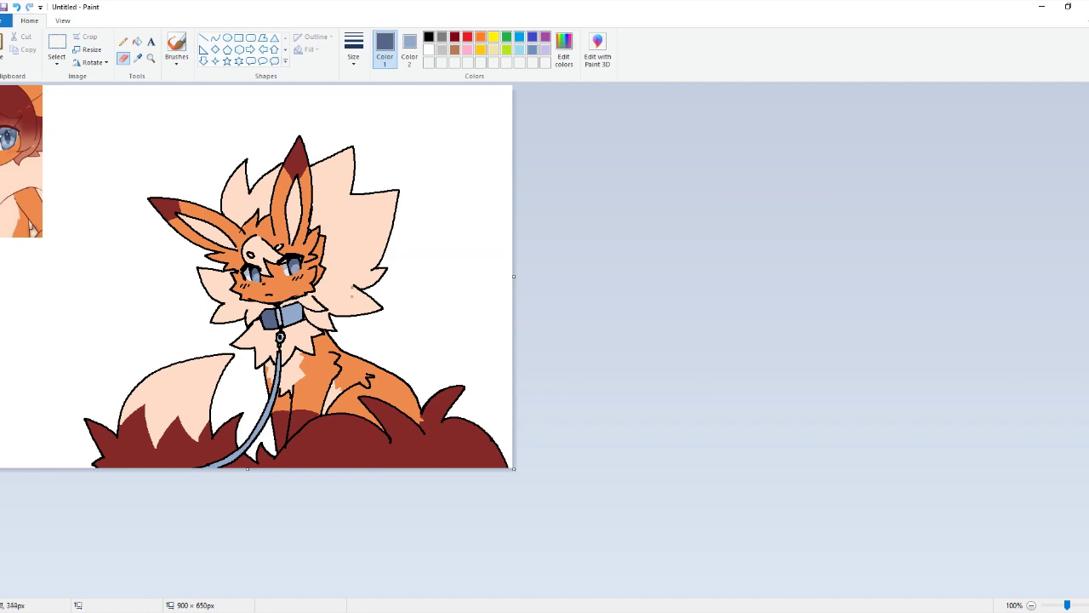
Step: Add pale grey-blue highlights to the irises with the Eraser and reset Color 2 to white
click(139, 58)
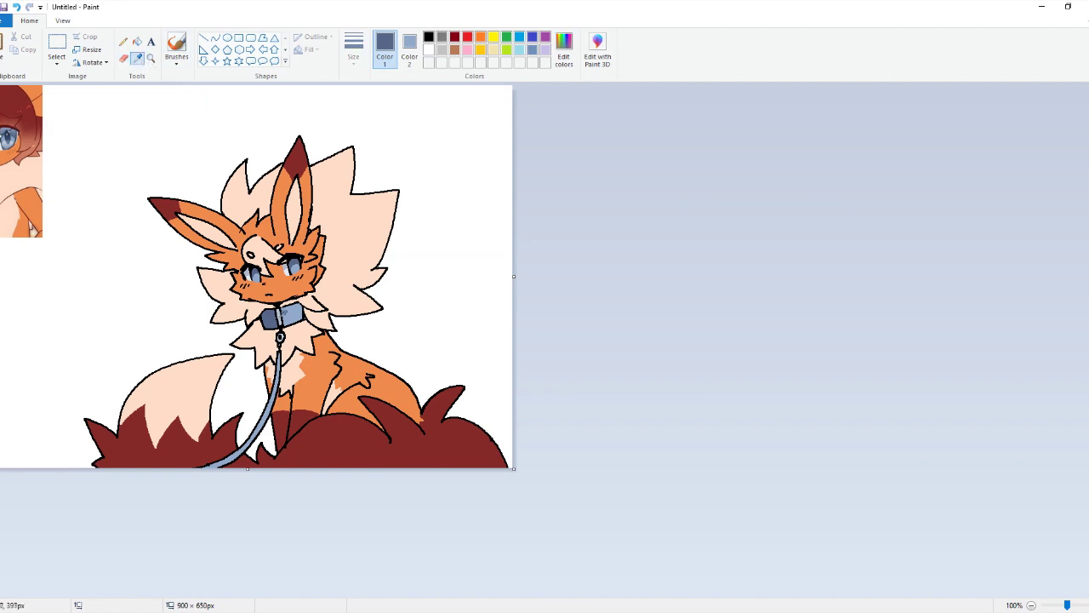
right_click(293, 267)
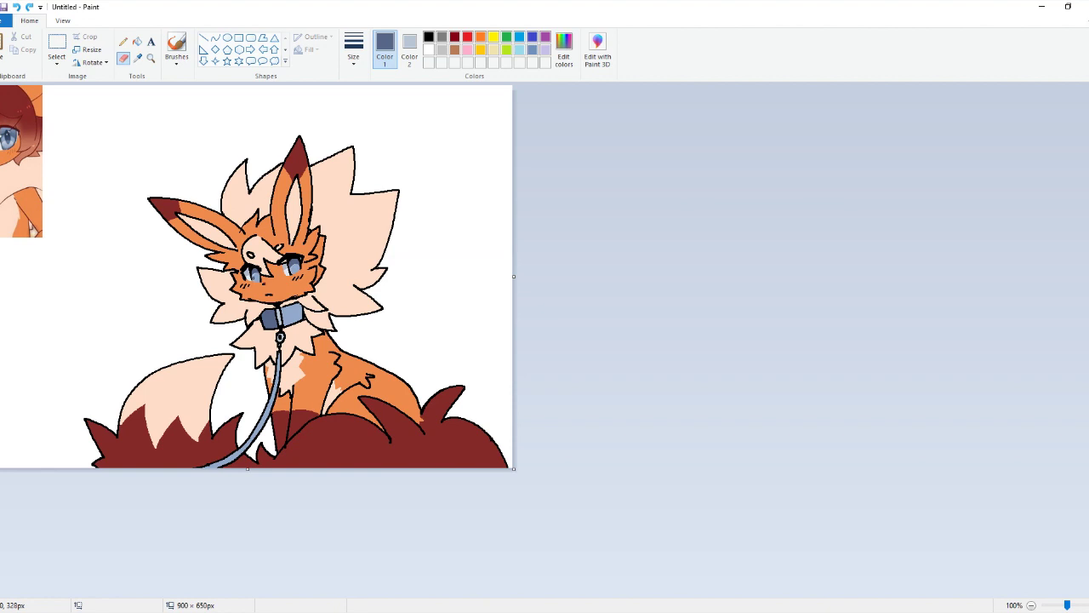
click(410, 47)
click(428, 48)
Step: Sample the black of the line art and draw a pupil in each eye with the Pencil
click(125, 40)
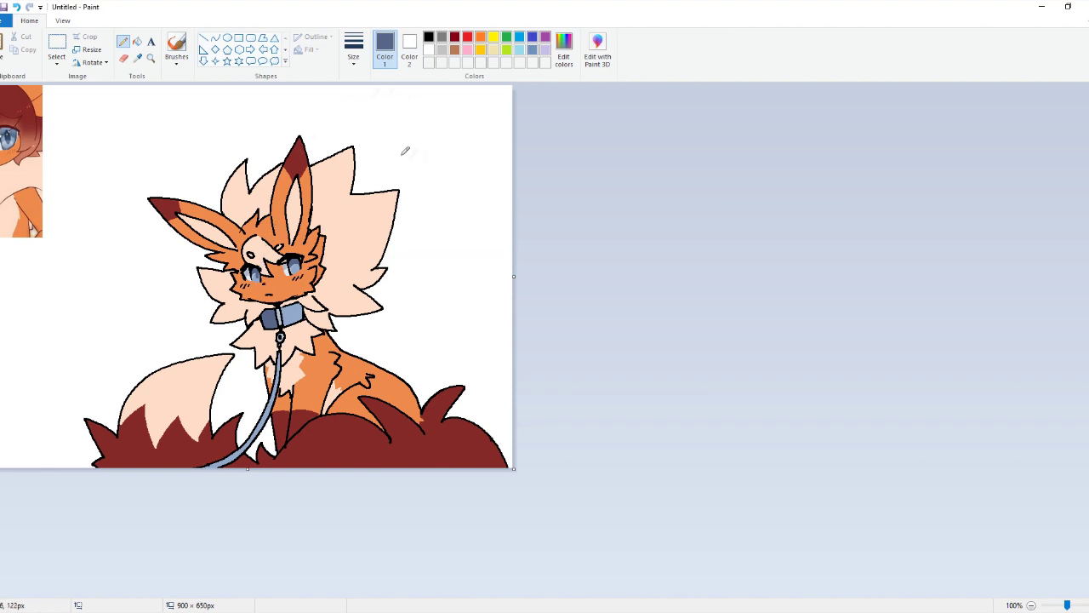
click(138, 57)
click(258, 255)
Step: Fill the left collar half with the light blue of the right half, and fill the leash with the iris's dark blue
click(137, 57)
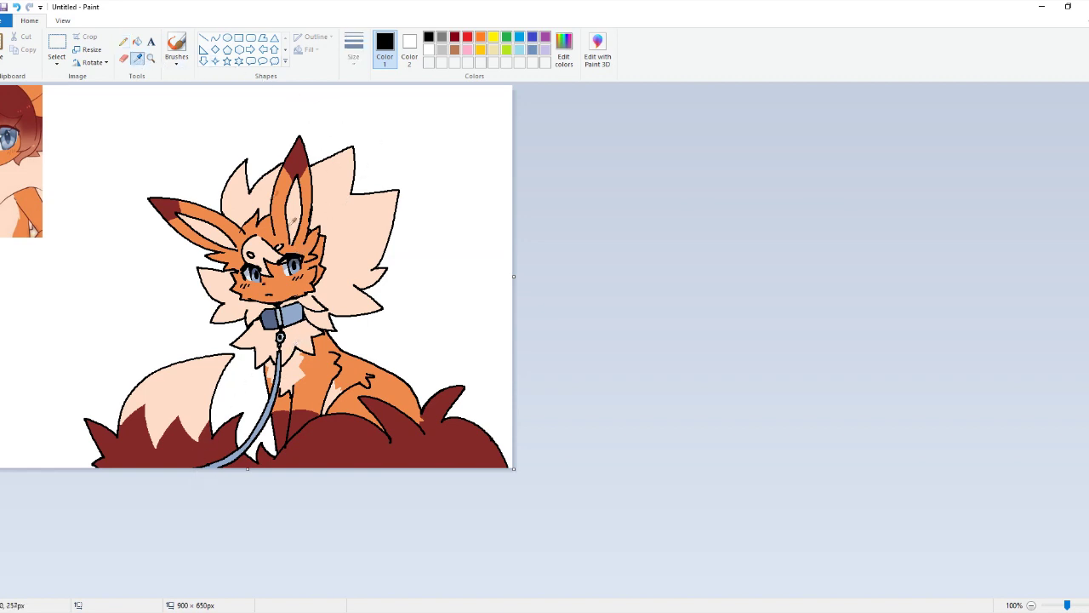
click(292, 314)
click(137, 41)
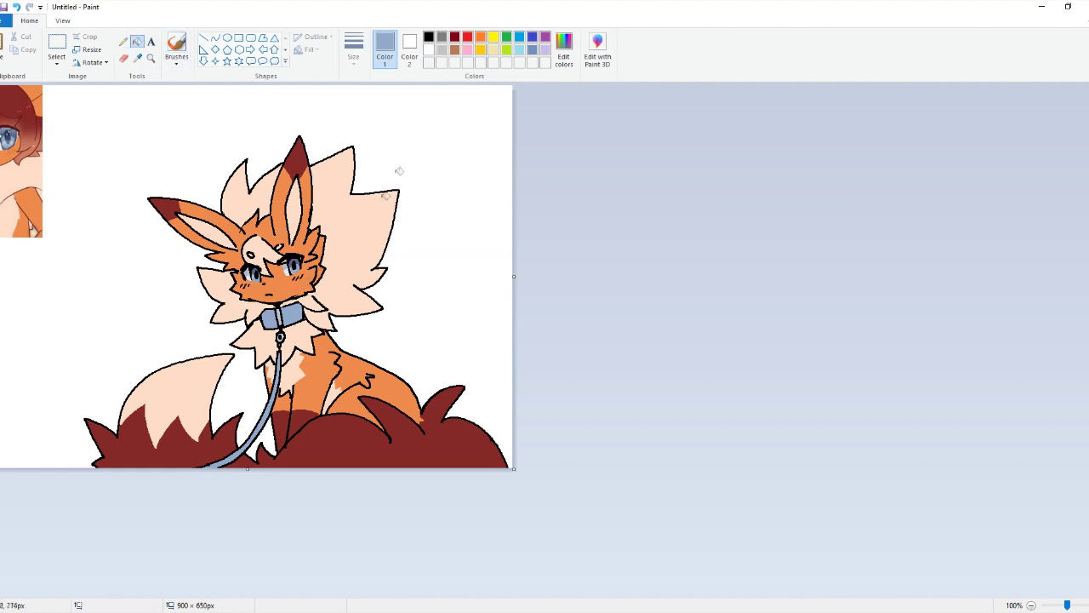
click(137, 57)
click(297, 262)
click(277, 377)
key(ctrl+z)
click(275, 376)
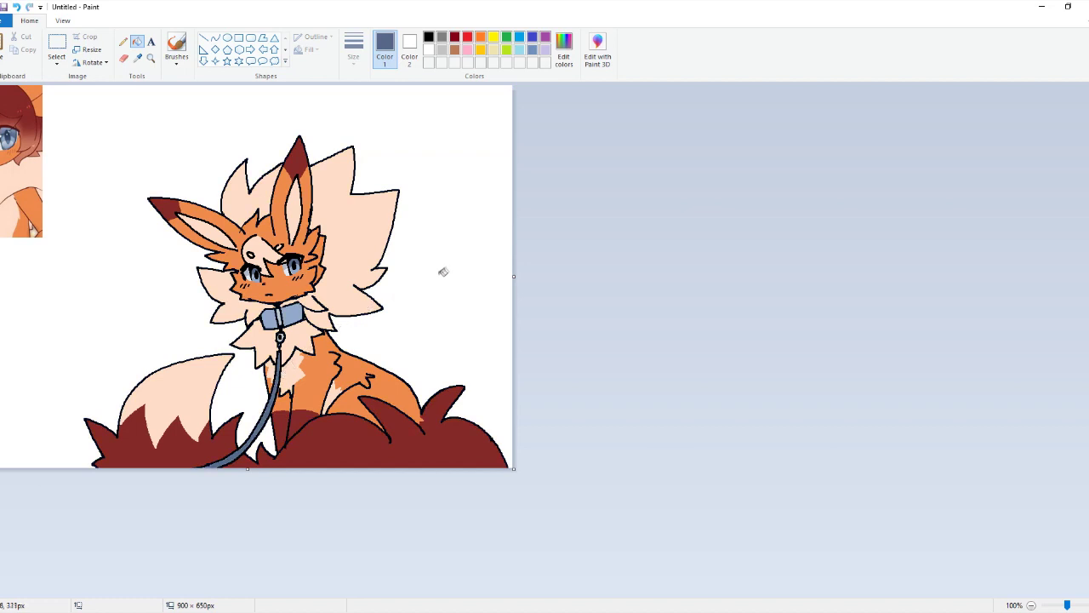
Step: Paint diagonal dark blue stripes across both collar halves with the colour-replacing Eraser, and reset both colours to white
click(137, 57)
click(292, 318)
click(137, 57)
right_click(254, 273)
click(123, 58)
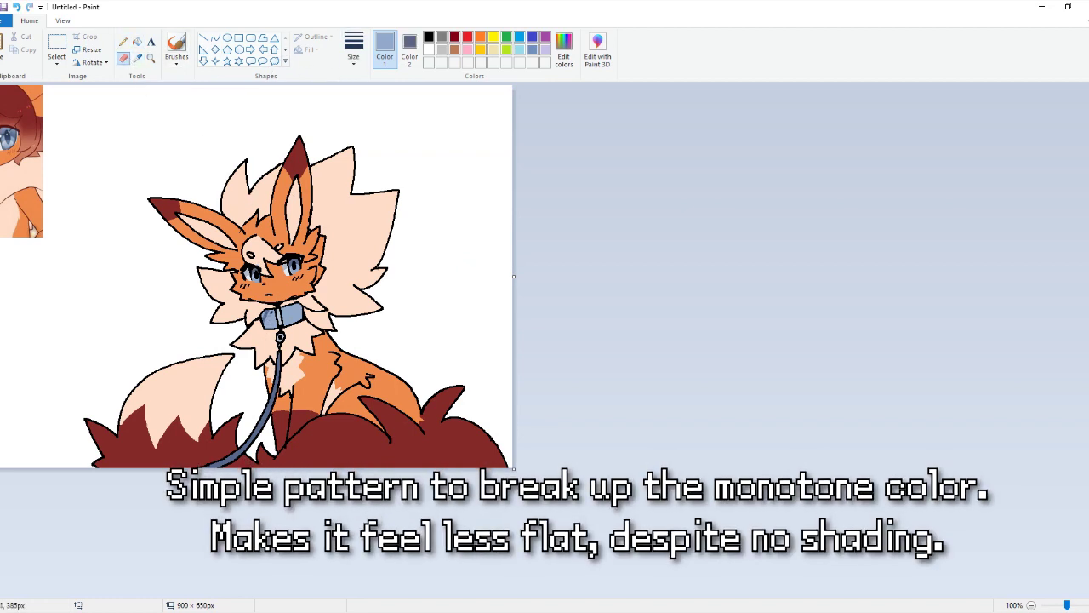
key(ctrl+z)
drag(275, 308, 268, 329)
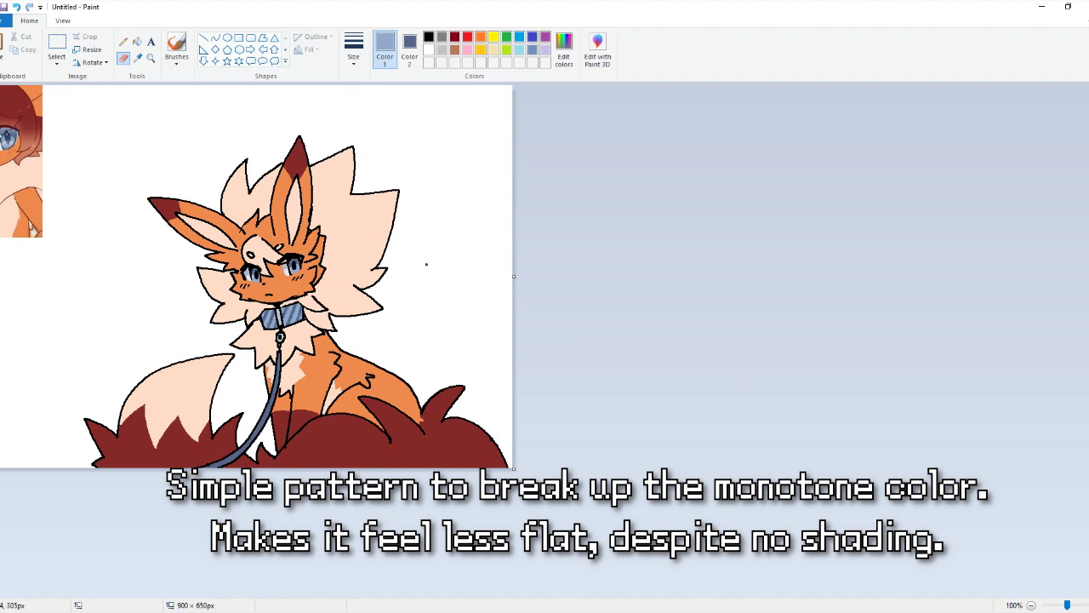
click(428, 51)
click(418, 52)
click(428, 50)
click(392, 62)
Step: Darken the sampled tail red to Red 83, Green 26, Blue 26 and fill the connected black outlines with it
click(137, 58)
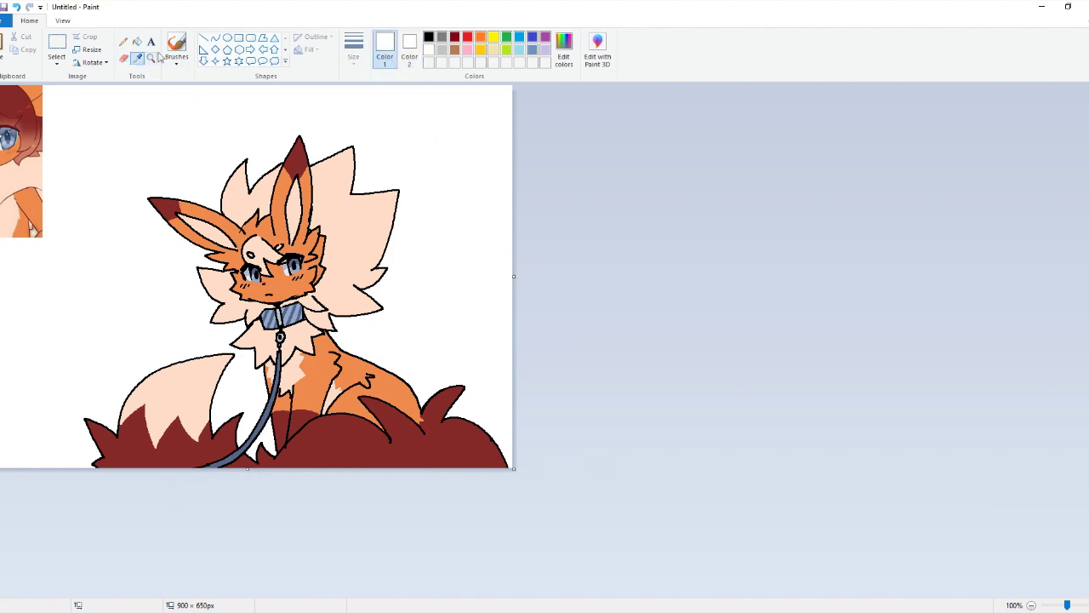
click(217, 434)
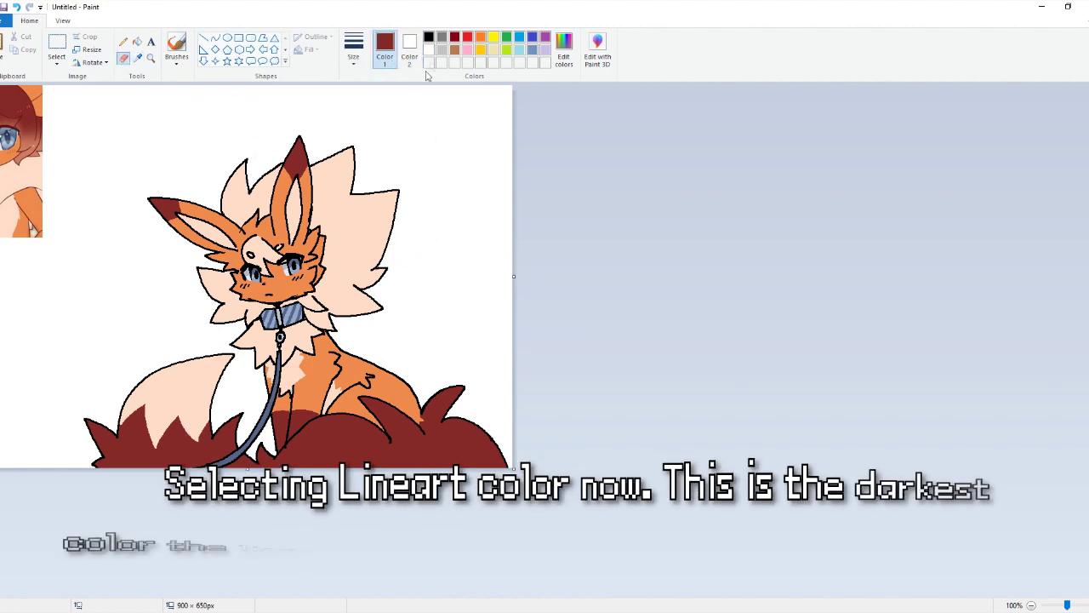
click(563, 53)
click(670, 319)
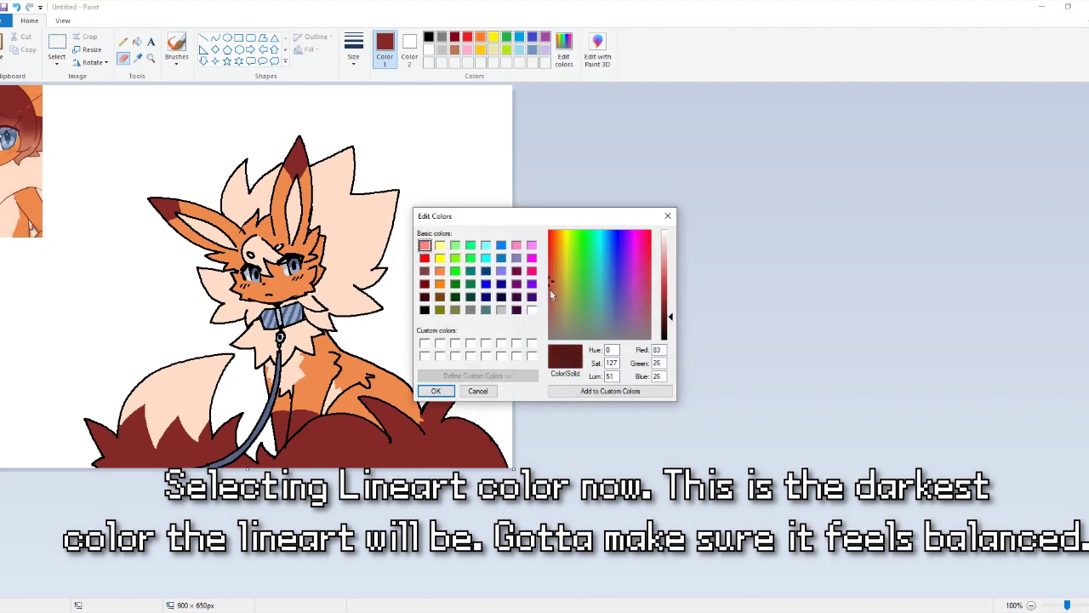
click(436, 391)
click(137, 41)
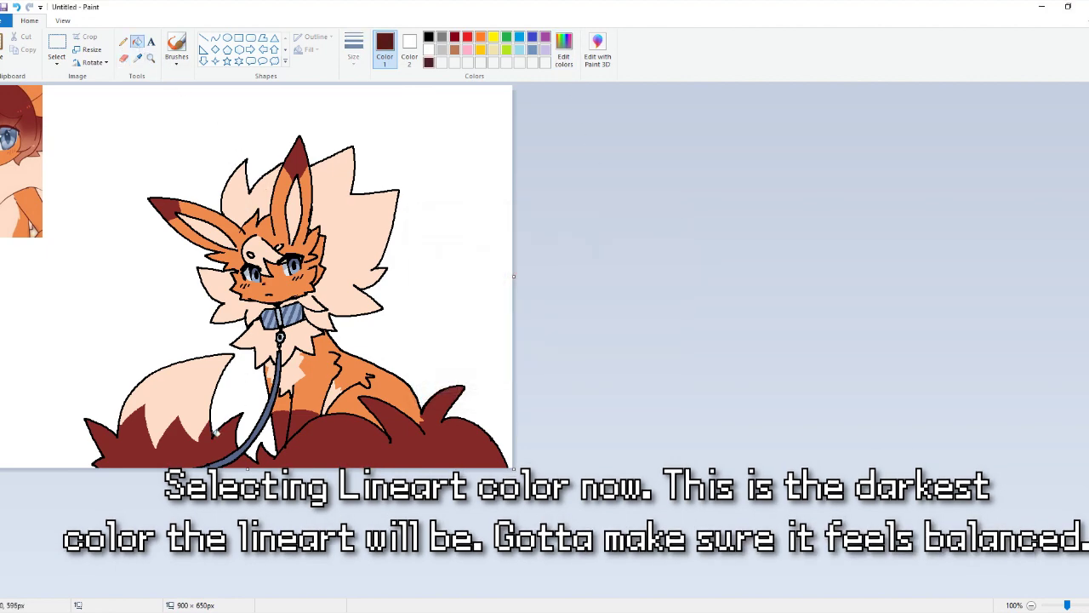
click(220, 430)
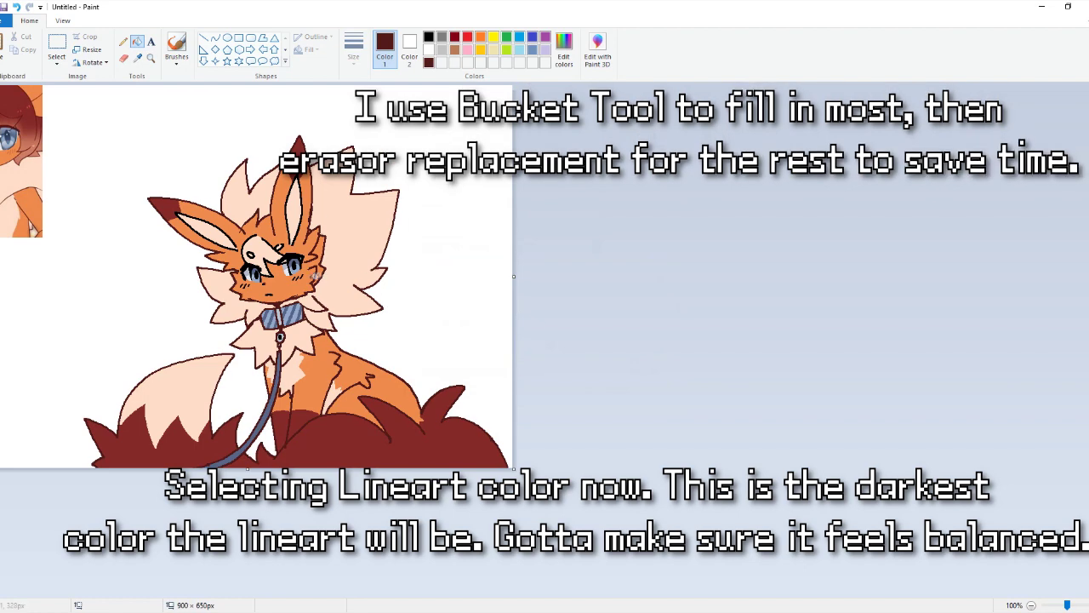
Step: Set Color 1 to black and Color 2 to the dark red-brown, and recolour the remaining black inner lines with the colour-replacing Eraser
click(431, 39)
click(410, 50)
click(429, 62)
click(385, 49)
click(123, 57)
click(353, 46)
click(328, 144)
mouse_move(304, 286)
mouse_down()
mouse_move(291, 252)
mouse_move(277, 290)
mouse_move(292, 276)
mouse_move(282, 271)
mouse_move(304, 249)
mouse_move(260, 247)
mouse_move(266, 229)
mouse_move(222, 239)
mouse_move(223, 225)
mouse_move(196, 239)
mouse_move(211, 214)
mouse_move(181, 229)
mouse_move(189, 207)
mouse_move(297, 162)
mouse_move(269, 195)
mouse_move(314, 174)
mouse_move(290, 197)
mouse_move(293, 248)
mouse_up()
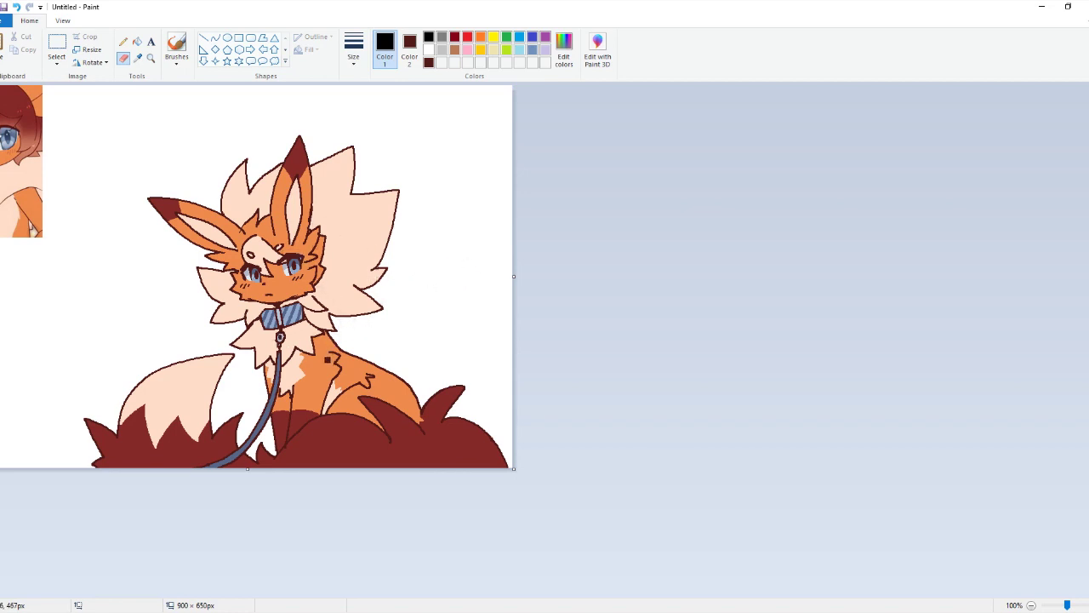
Step: Set Color 1 to the dark red-brown line colour and Color 2 to the body's orange
click(428, 64)
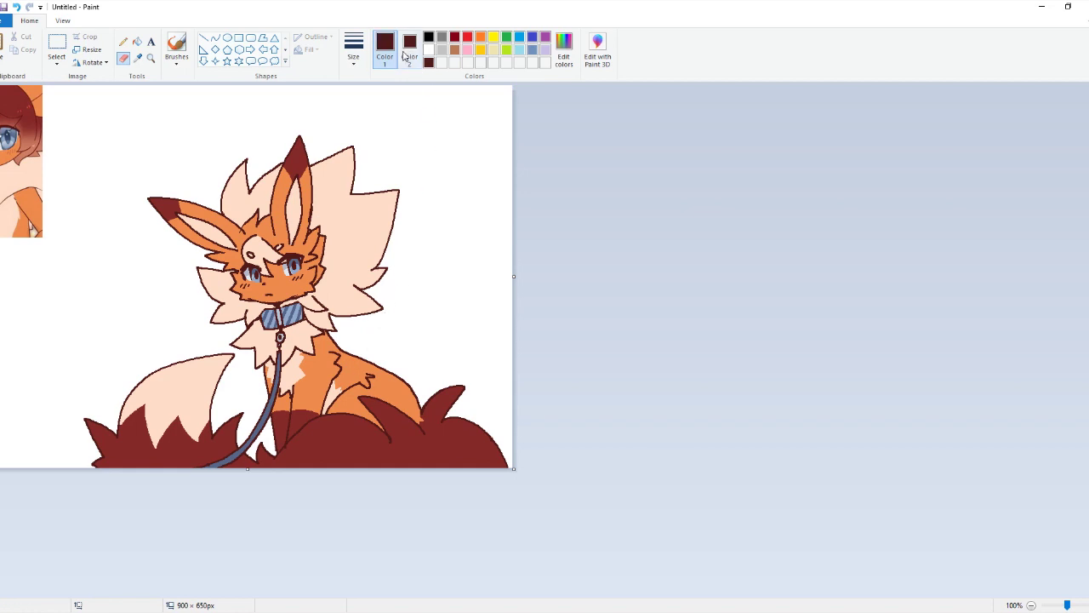
click(411, 58)
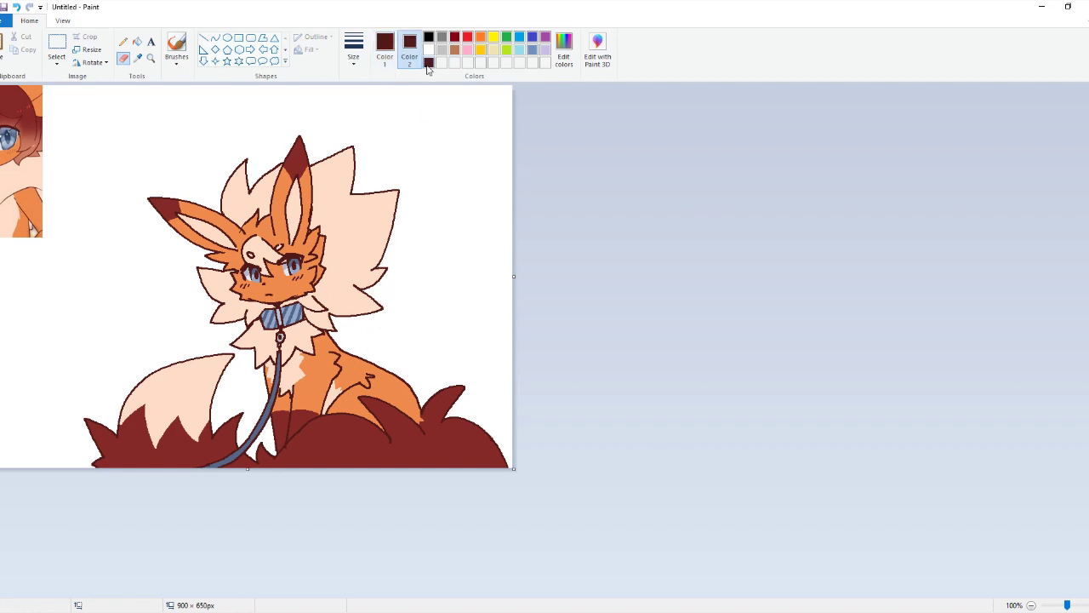
click(563, 51)
click(479, 392)
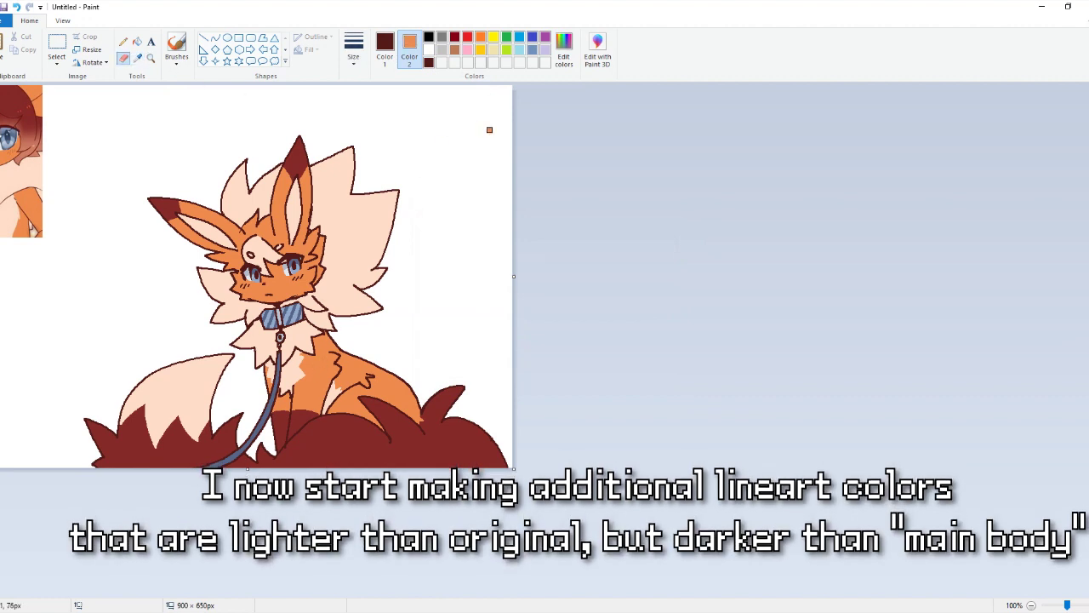
Step: Try an orange-red line colour near Red 228, Green 94, Blue 69 on the shoulder lines, and undo the recolouring
click(564, 58)
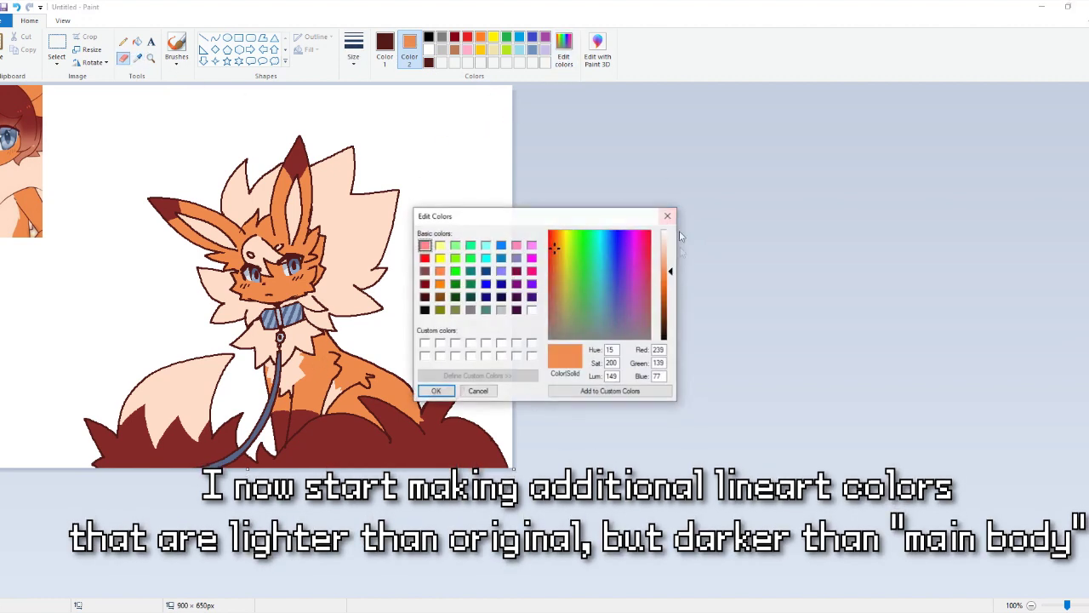
click(552, 257)
drag(670, 272, 671, 276)
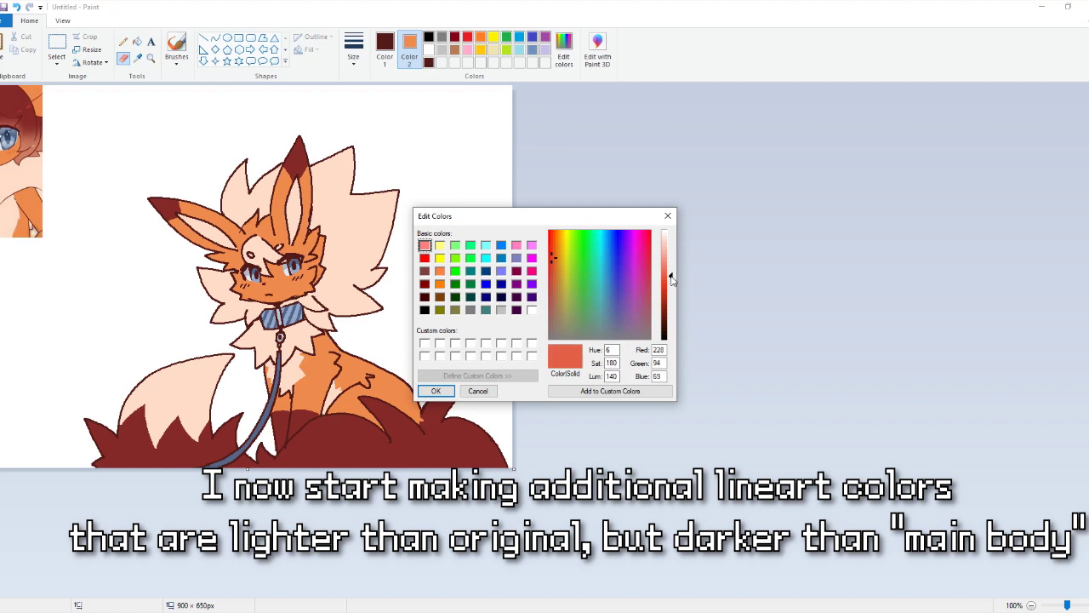
click(552, 256)
click(436, 390)
drag(334, 347, 330, 385)
key(ctrl+z)
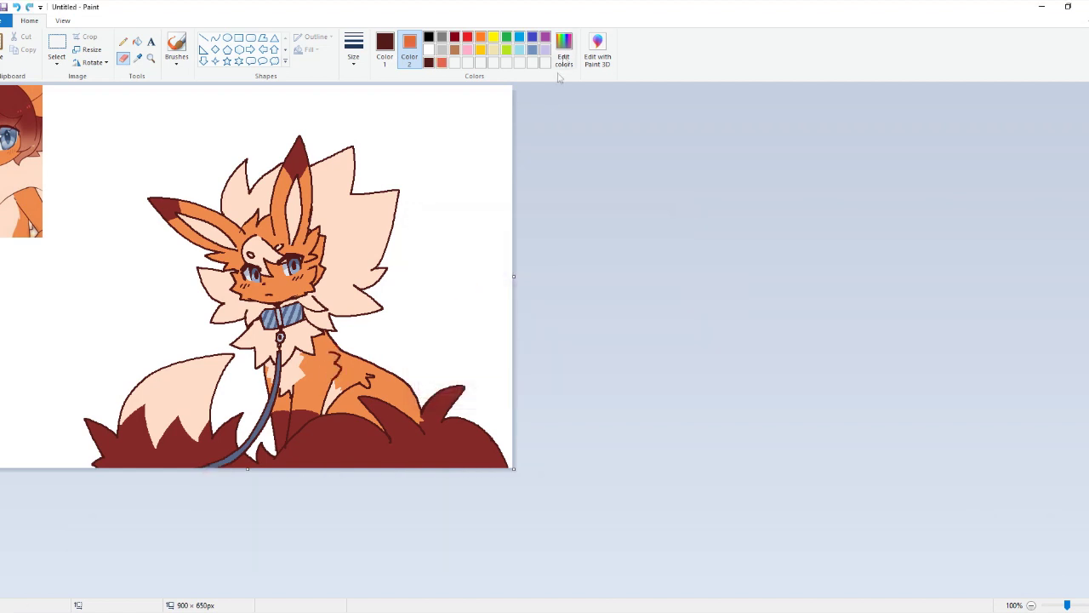
Step: Adjust Color 2 to a duller, darker orange-red and recolour the shoulder lines with it using the Eraser
click(564, 58)
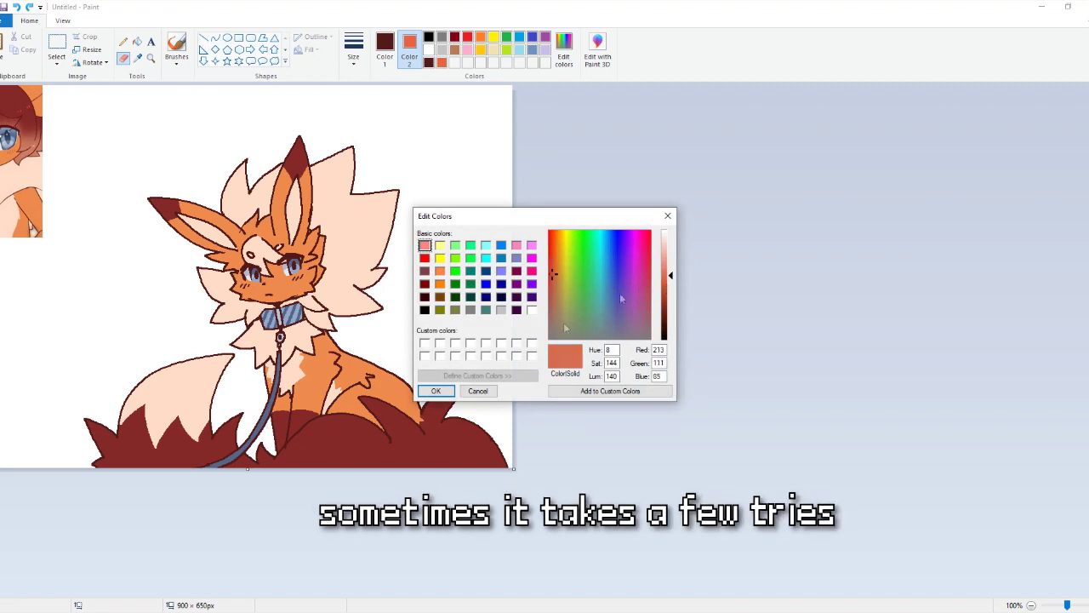
click(436, 391)
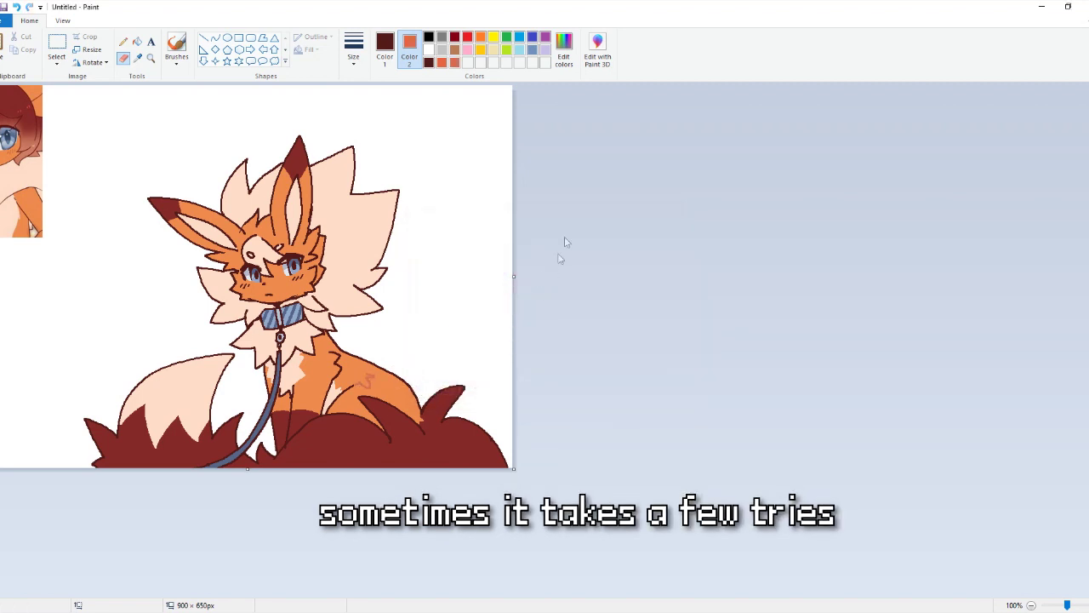
click(564, 58)
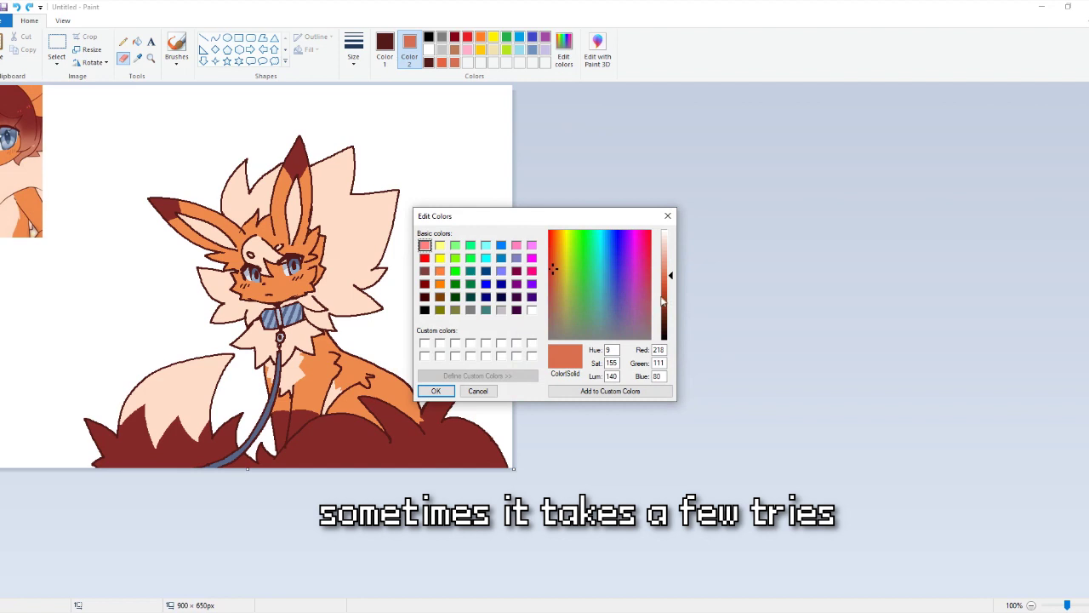
click(664, 291)
click(436, 390)
mouse_move(370, 379)
mouse_down()
mouse_move(477, 329)
mouse_move(332, 354)
mouse_up()
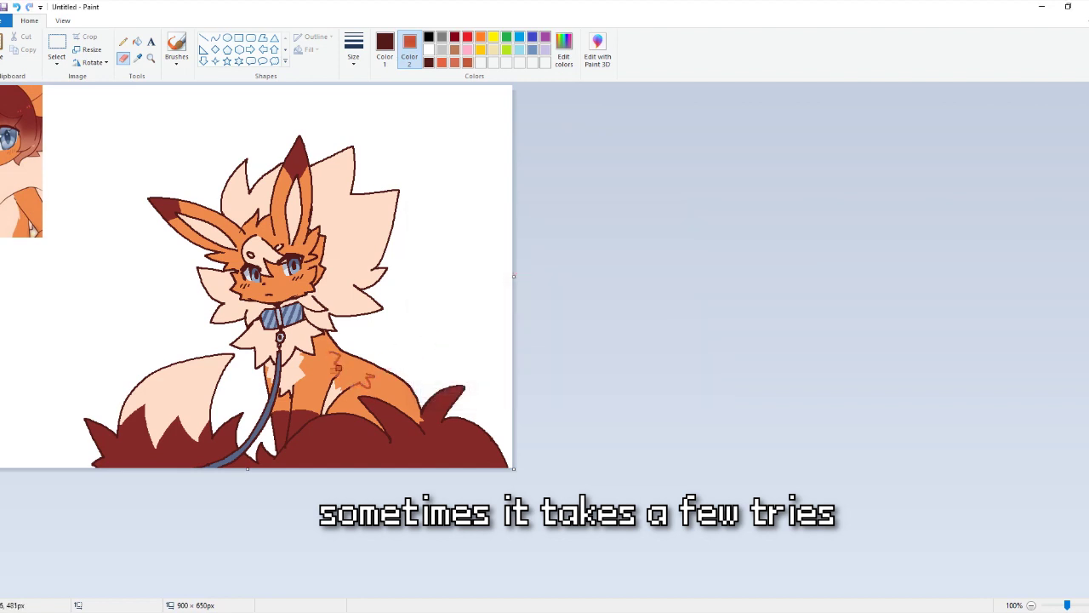
Step: Recolour the chest, mouth, cheek and inner ear lines orange-red with a smaller Eraser, leaving the chin outline dark
click(355, 59)
click(341, 106)
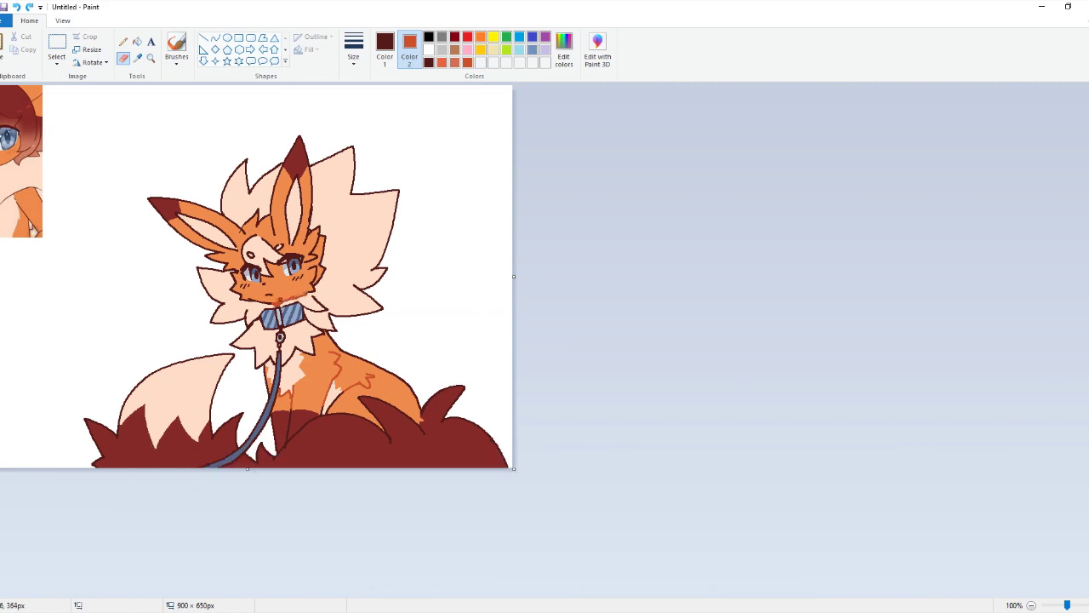
key(ctrl+z)
drag(298, 293, 288, 299)
drag(302, 279, 289, 280)
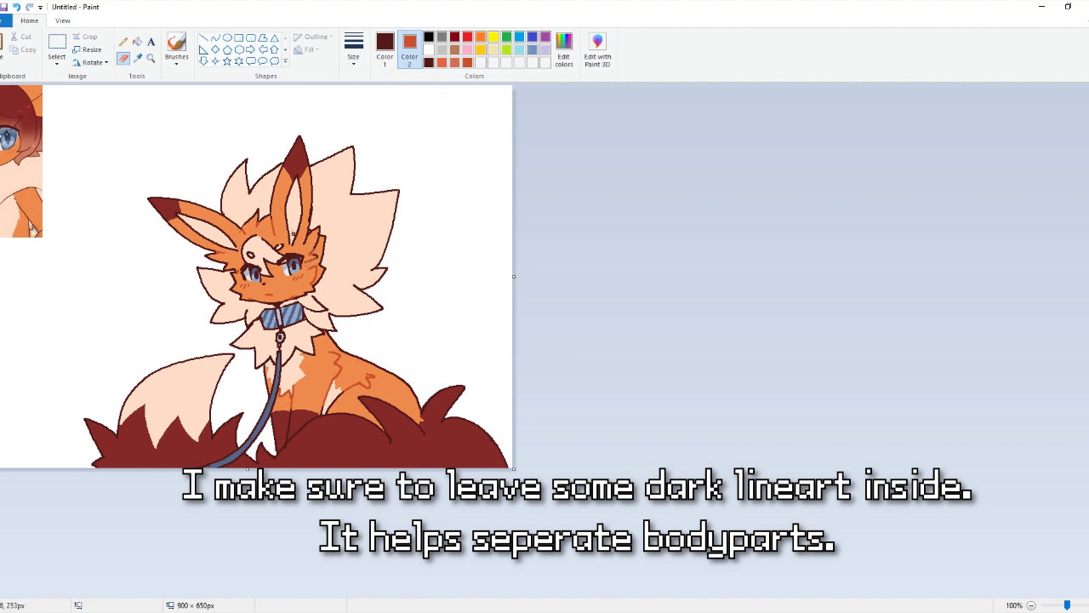
drag(291, 237, 286, 216)
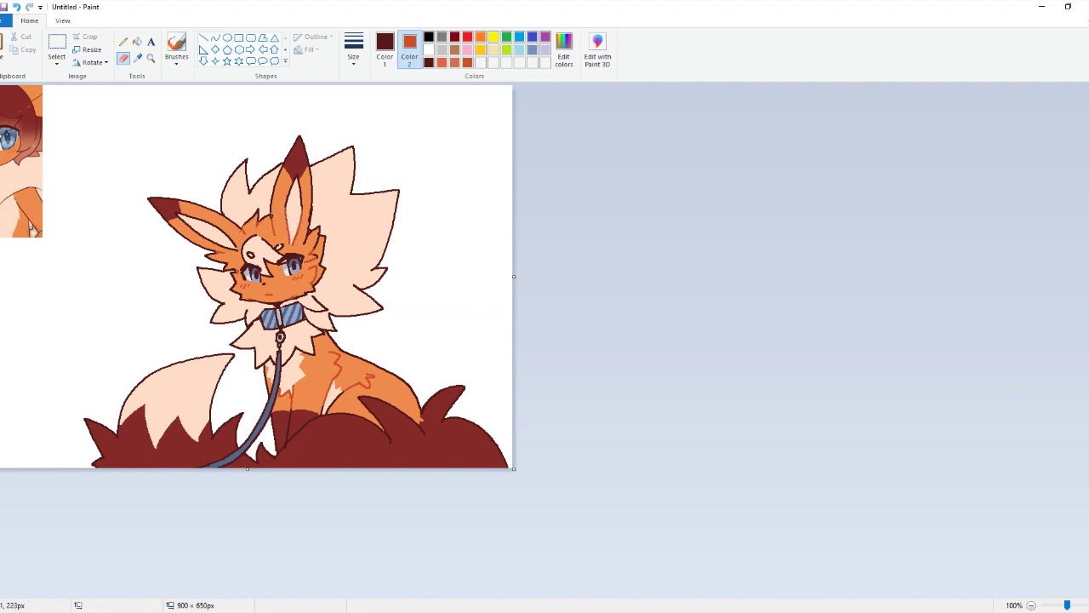
drag(211, 223, 225, 233)
Step: Sample the cream fur as Color 2 and darken it to a peach of Red 237, Green 185, Blue 146
click(151, 57)
right_click(261, 333)
click(563, 51)
drag(669, 242, 669, 257)
drag(553, 246, 556, 256)
click(437, 389)
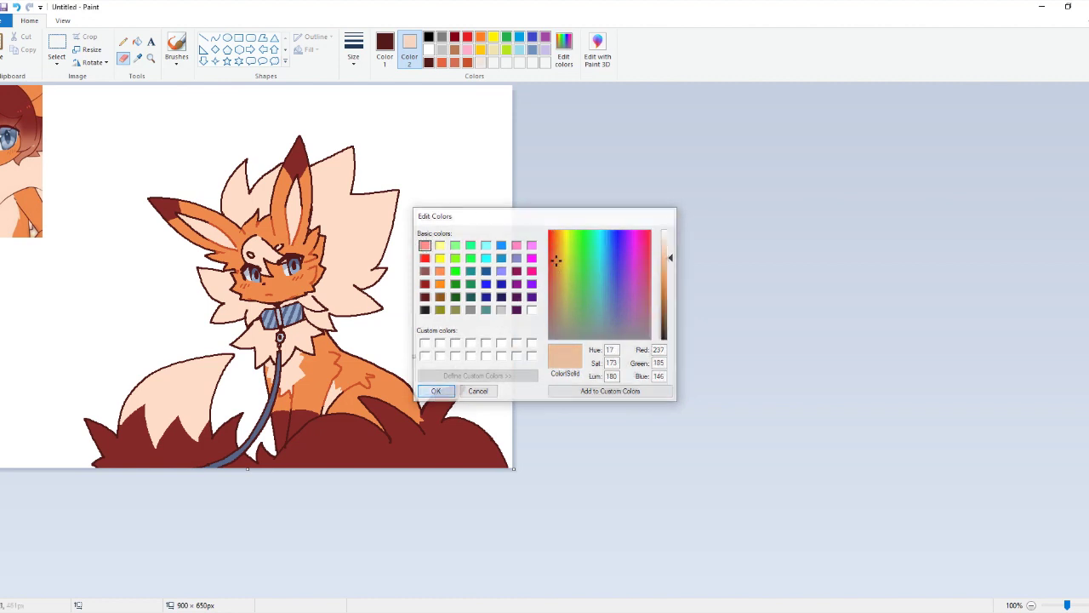
Step: Recolour the inner ruff lines around the collar with the peach, adjusting the Eraser size as needed
click(354, 46)
click(333, 127)
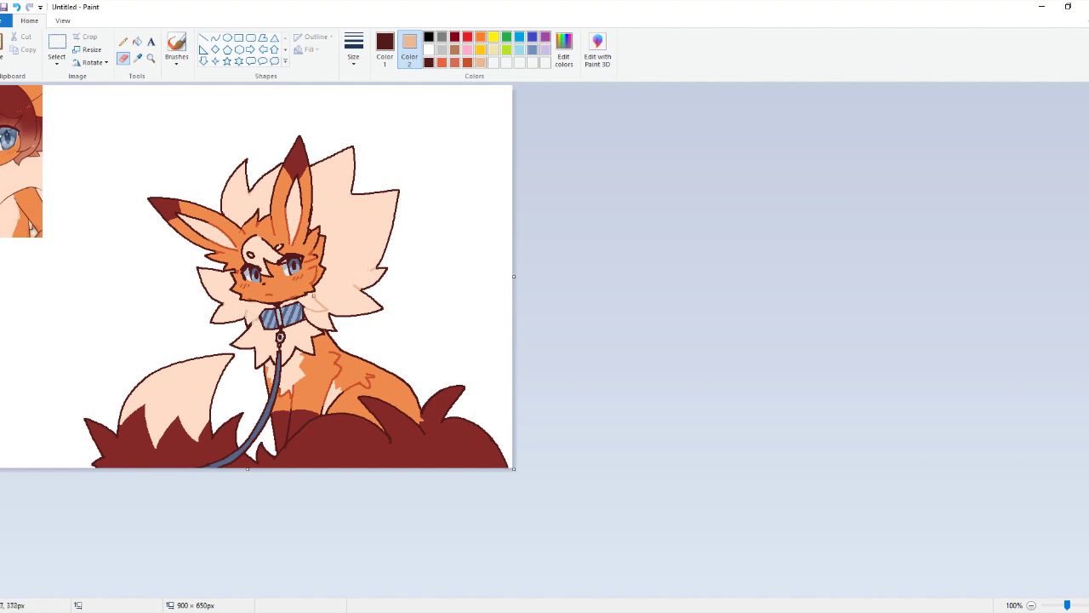
click(353, 48)
click(326, 151)
drag(287, 303, 267, 306)
Step: Recolour the forehead patch outline and stretches of the mane, cheek ruff and tail outlines with the peach
click(353, 50)
click(297, 146)
drag(262, 245, 269, 237)
click(347, 60)
click(343, 151)
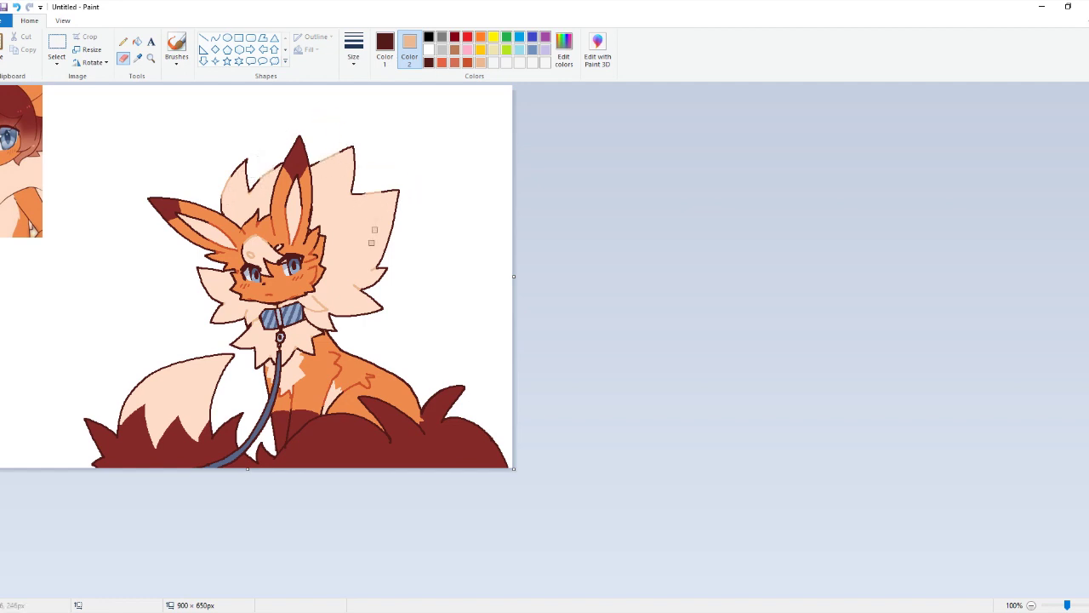
mouse_move(195, 357)
mouse_down()
mouse_move(145, 388)
mouse_move(204, 354)
mouse_up()
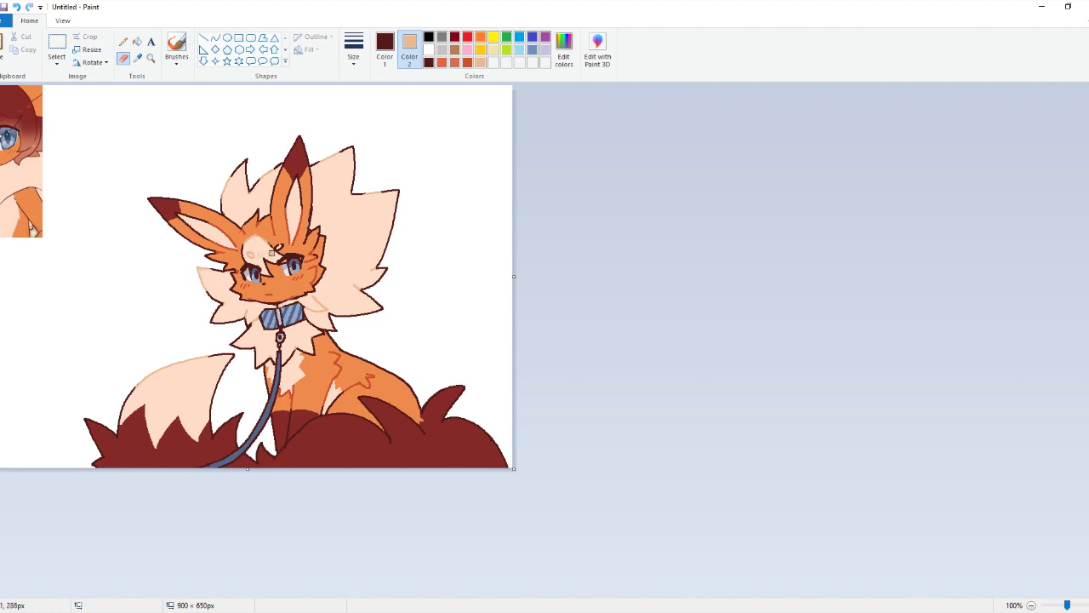
drag(213, 320, 207, 325)
click(355, 63)
click(343, 104)
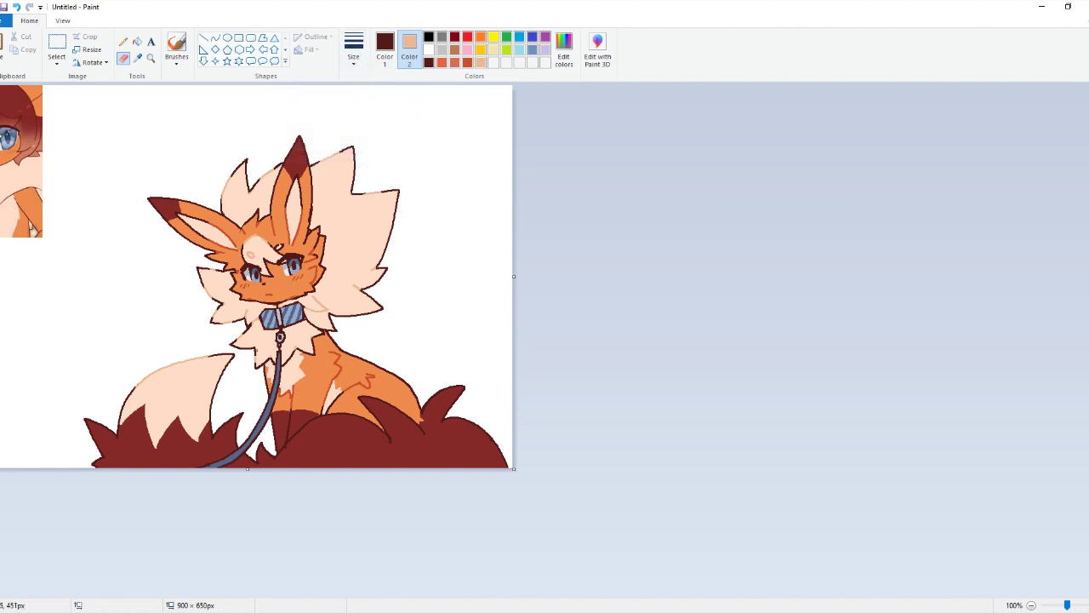
Step: Switch Color 2 to the saved orange-red and recolour stretches of the mane, ruff, forehead and tail outlines as transitions
click(429, 63)
click(467, 63)
click(353, 49)
click(325, 150)
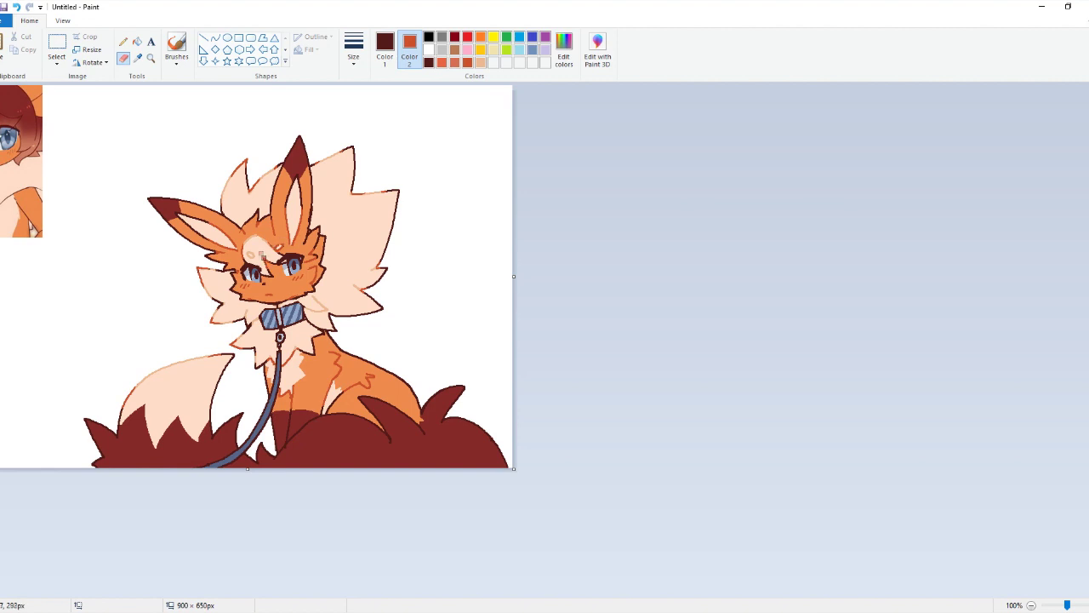
Step: Sample the tail's dark red as Color 2 and recolour the line details around the eyes with the smallest Eraser
click(139, 59)
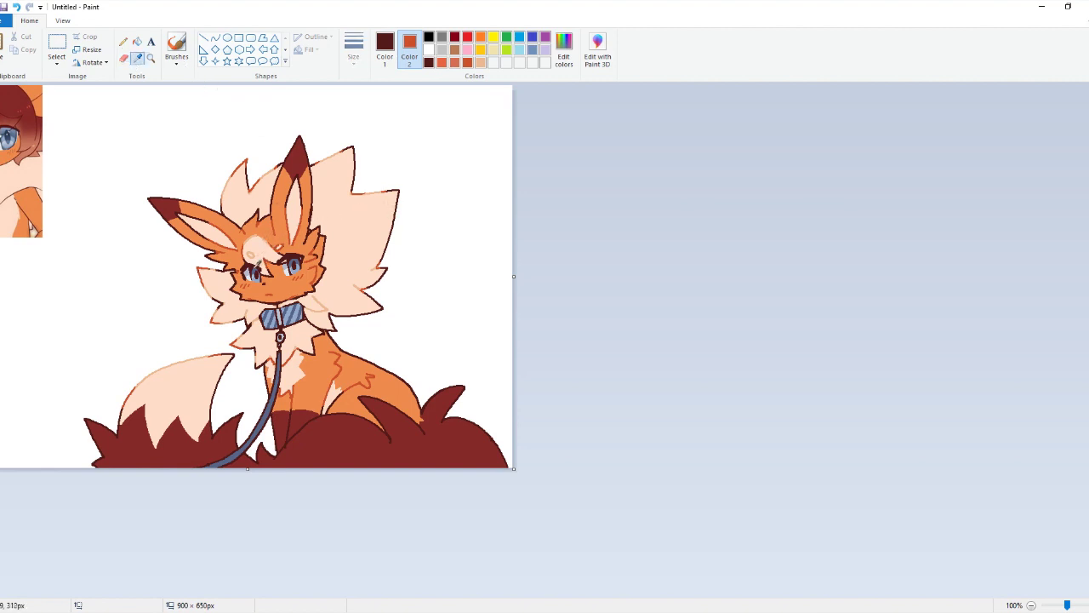
right_click(261, 271)
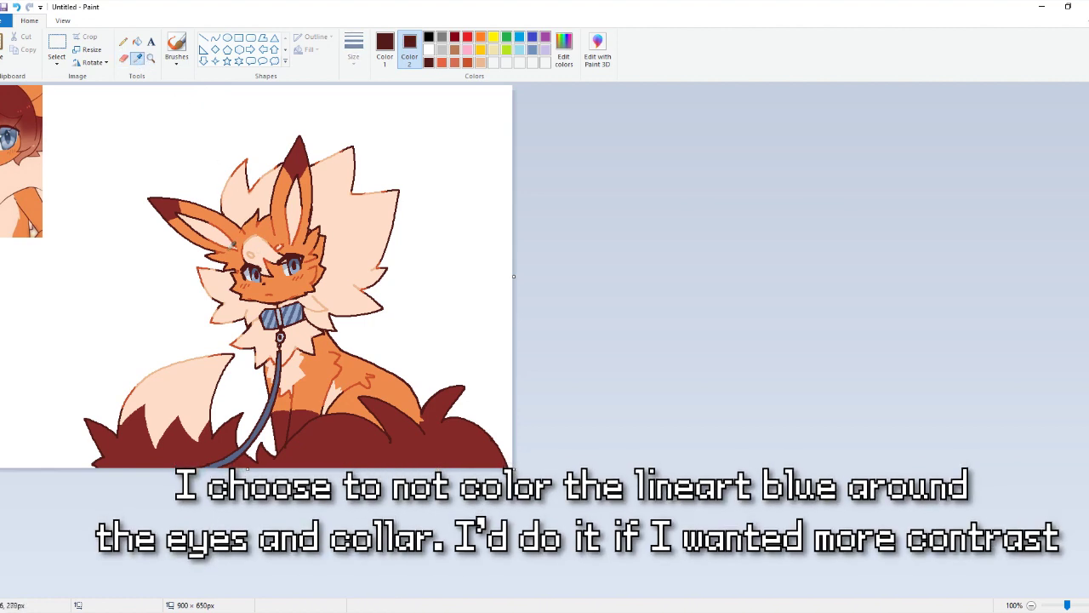
right_click(191, 445)
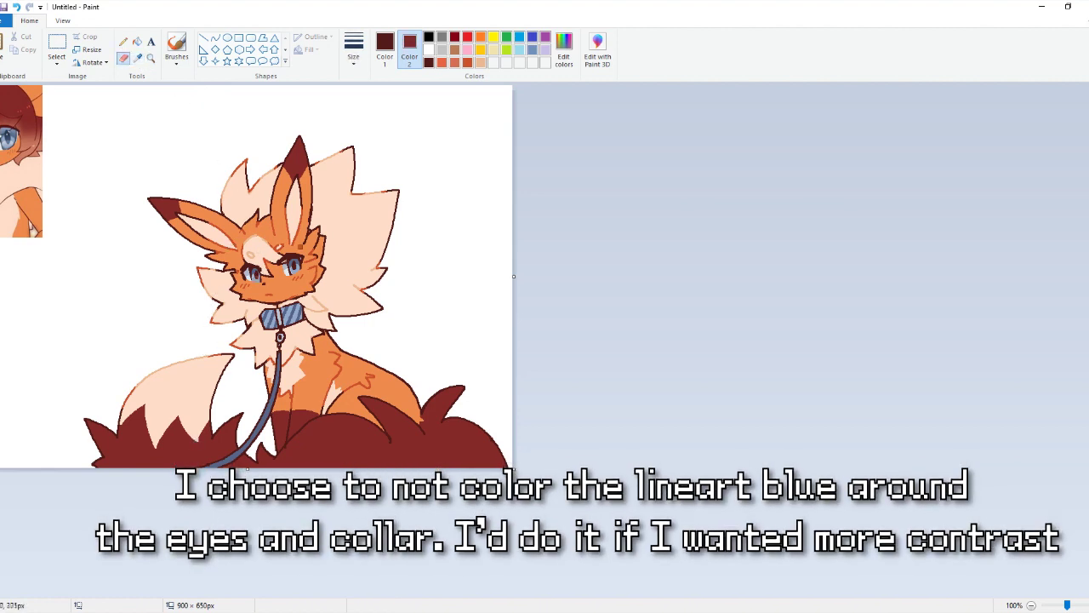
click(353, 49)
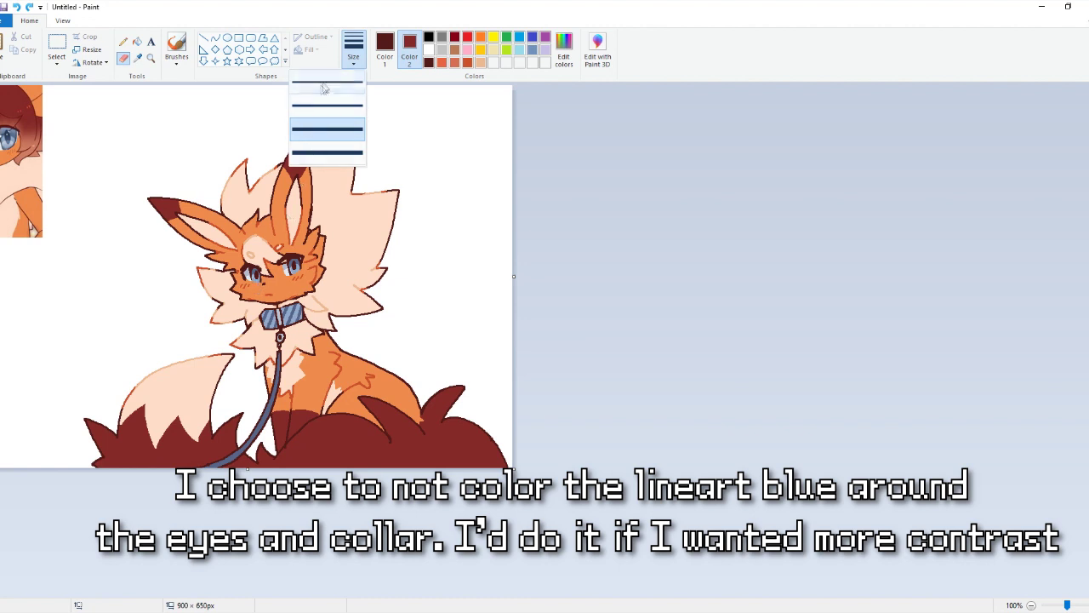
click(324, 88)
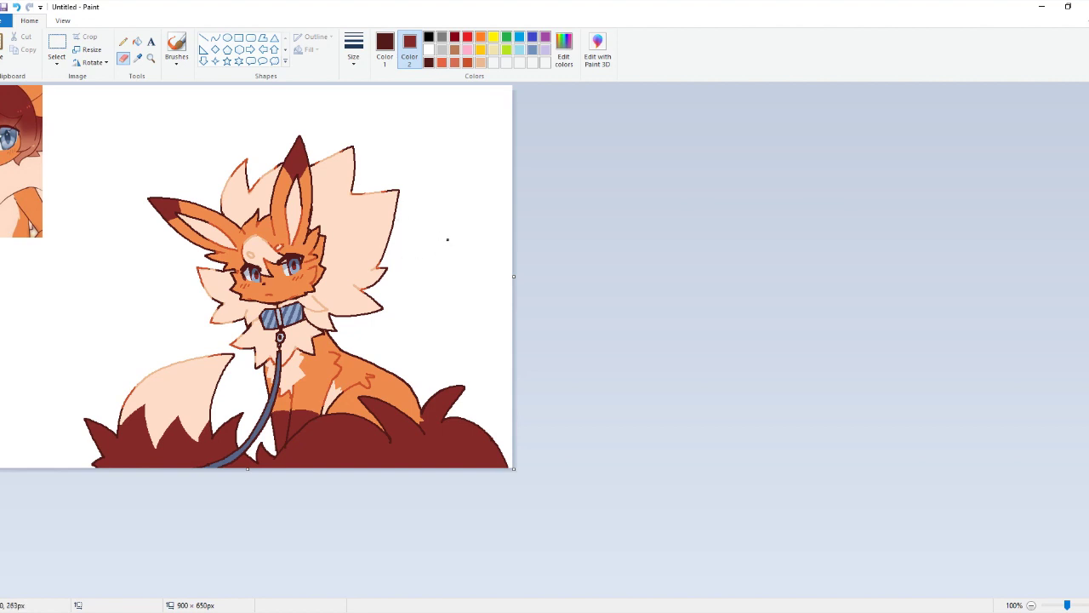
Step: Recolour the collar's centre seam and the leash ring outline with the tail's dark red, using a small Eraser
click(138, 58)
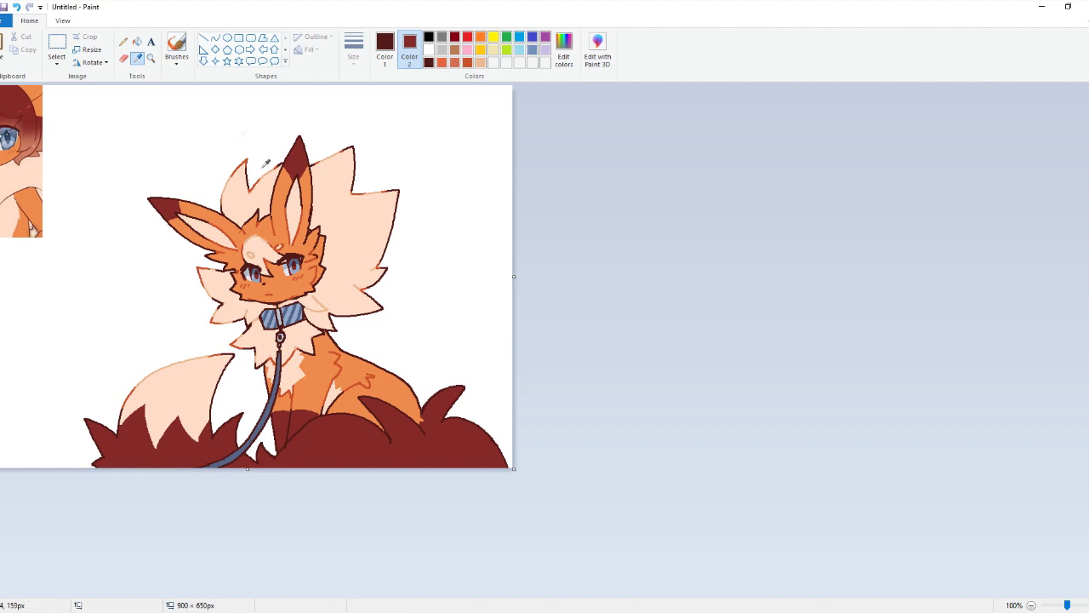
click(124, 58)
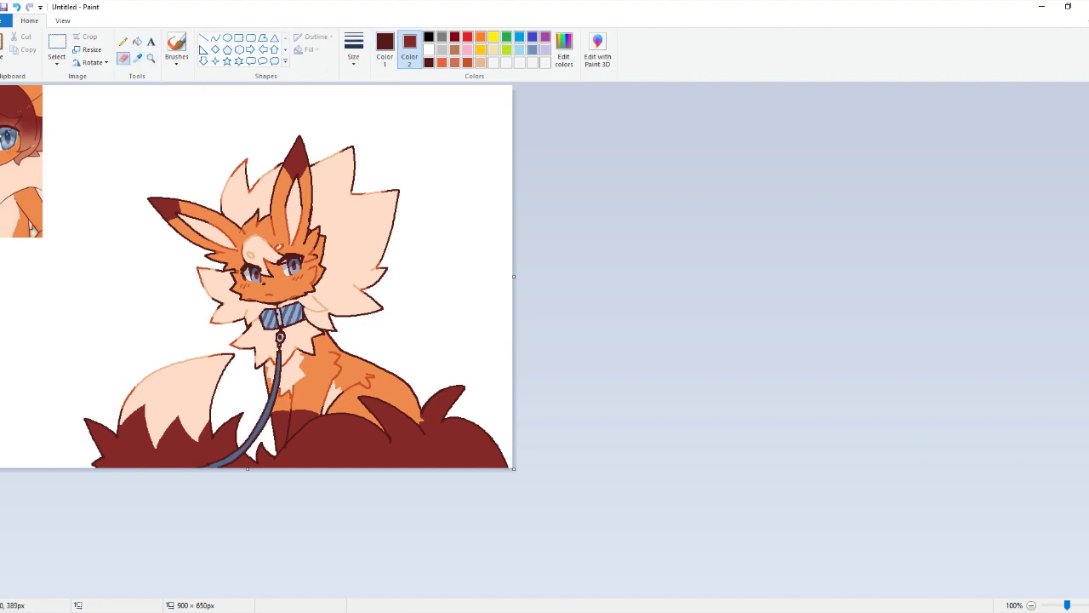
click(354, 47)
click(333, 149)
click(353, 46)
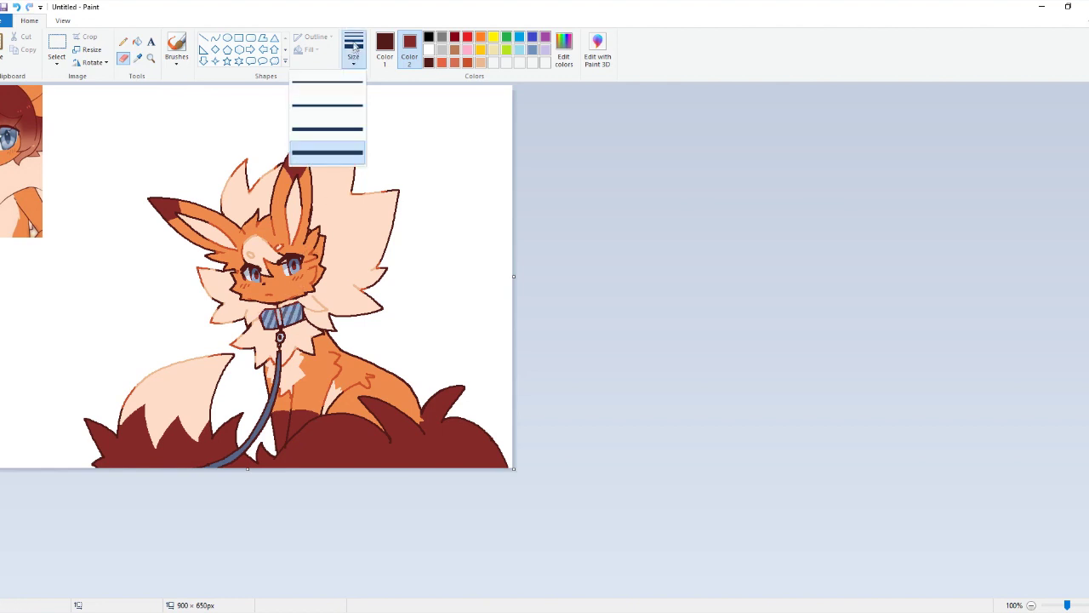
click(361, 103)
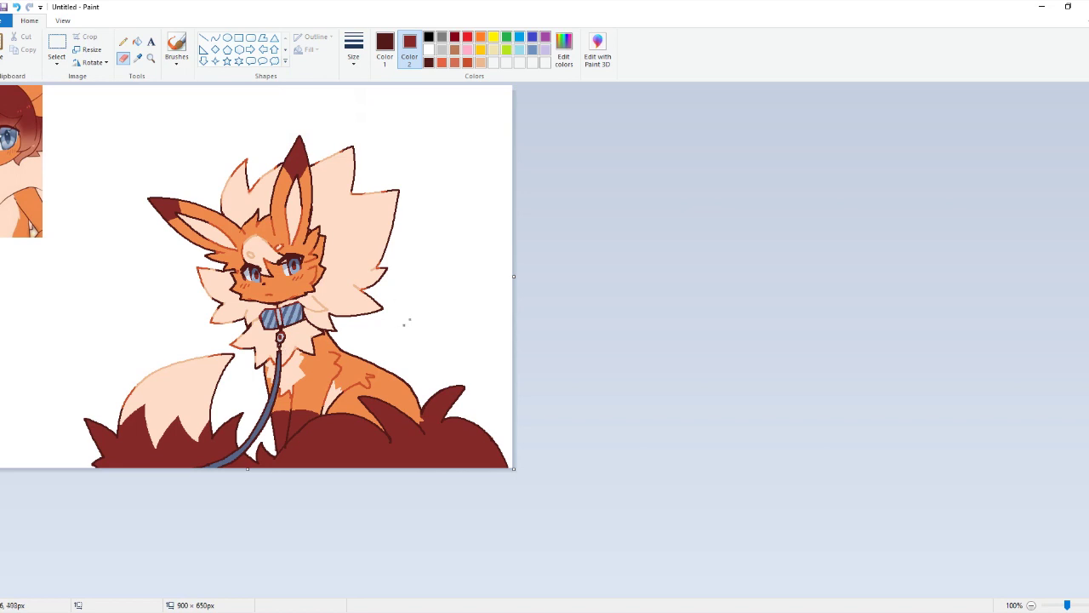
Step: Set both colours to white, then select the reference image beside the character and delete it completely
click(429, 50)
click(385, 51)
click(56, 44)
drag(67, 264, 0, 90)
key(Delete)
drag(83, 158, 0, 86)
key(Delete)
key(Delete)
click(429, 50)
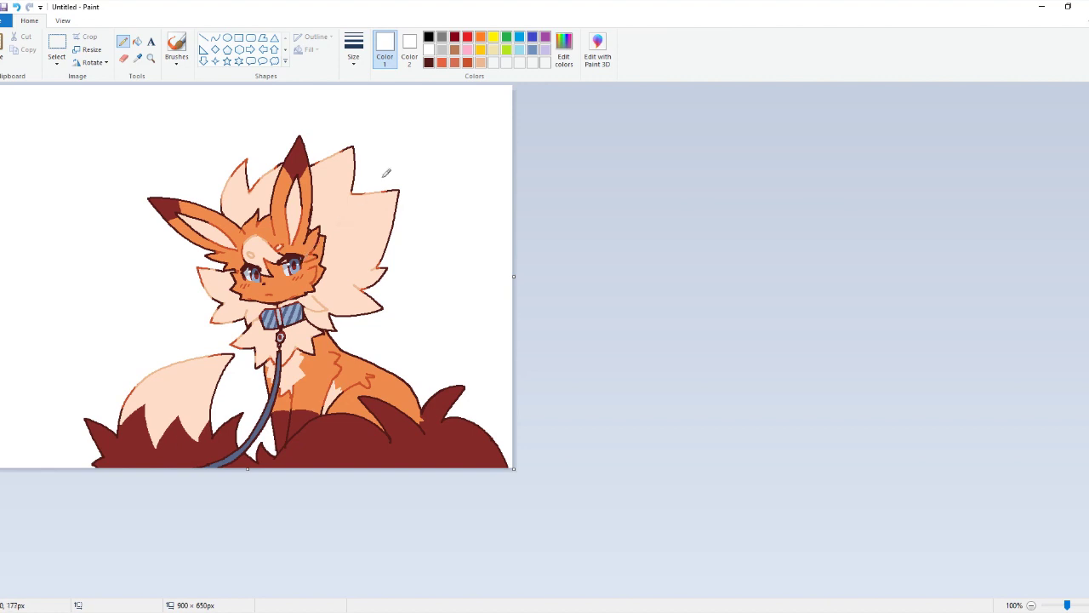
click(482, 52)
click(493, 38)
Step: Sample the dark red-brown line colour and draw fluff tufts across both dark tail areas with the Pencil, undoing unwanted strokes
click(138, 58)
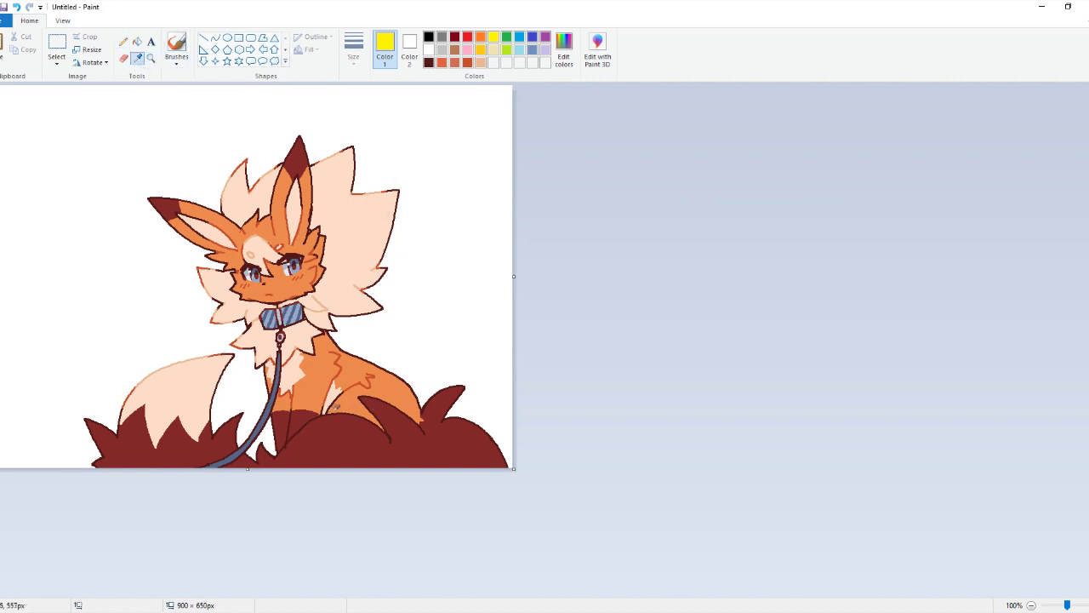
click(330, 400)
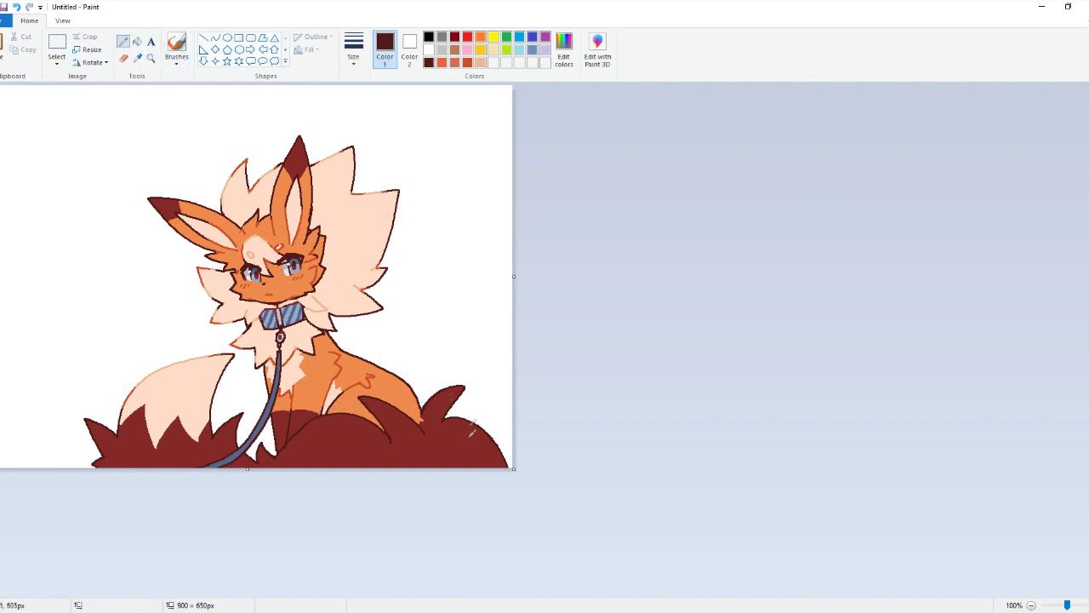
mouse_move(456, 444)
mouse_down()
mouse_move(468, 466)
mouse_move(450, 456)
mouse_up()
mouse_move(365, 452)
mouse_down()
mouse_move(334, 434)
mouse_move(326, 444)
mouse_move(340, 456)
mouse_move(371, 456)
mouse_move(325, 448)
mouse_move(361, 434)
mouse_move(355, 444)
mouse_move(374, 458)
mouse_move(344, 443)
mouse_move(343, 469)
mouse_up()
key(ctrl+z)
key(ctrl+z)
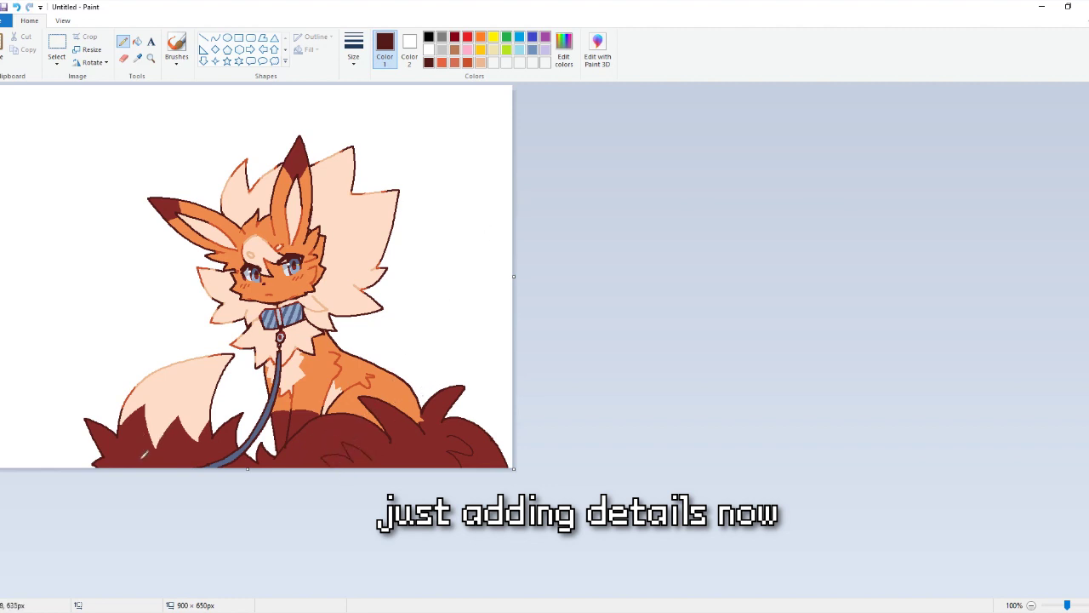
key(ctrl+z)
drag(133, 442, 136, 460)
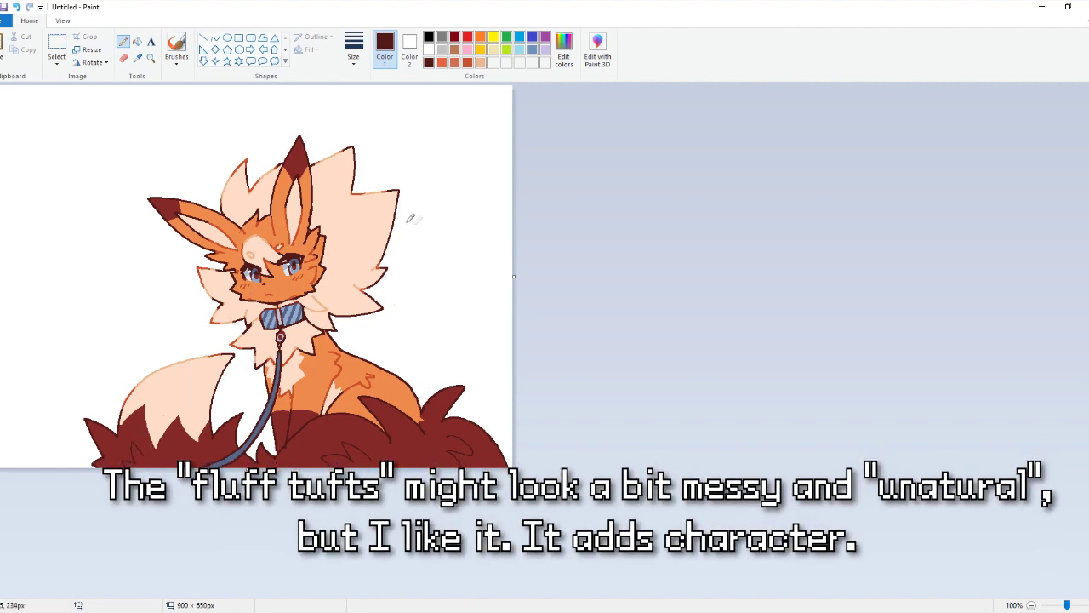
click(429, 49)
click(137, 58)
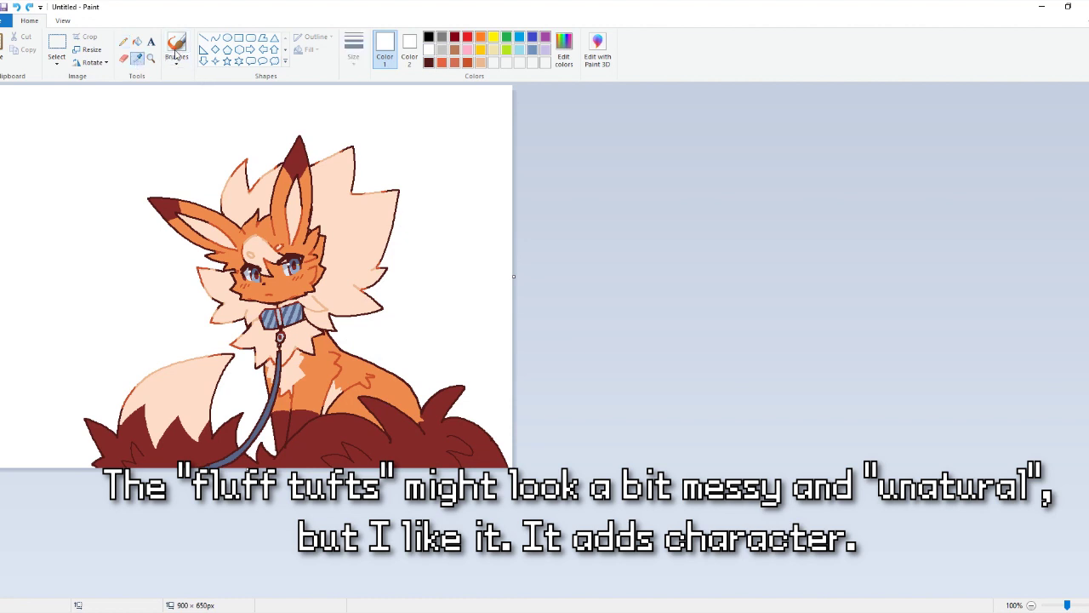
click(313, 307)
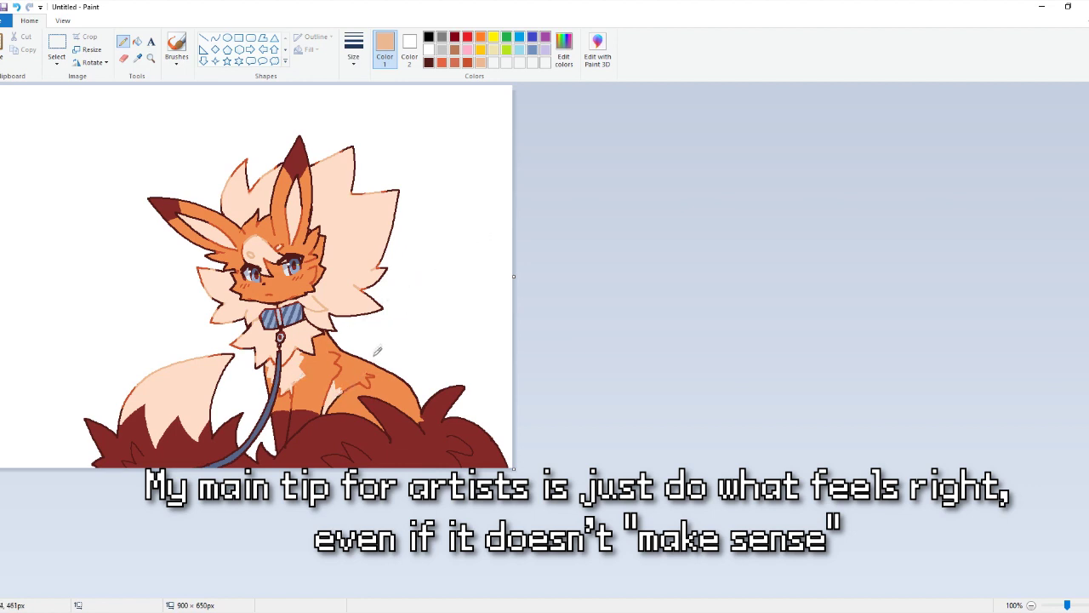
click(429, 49)
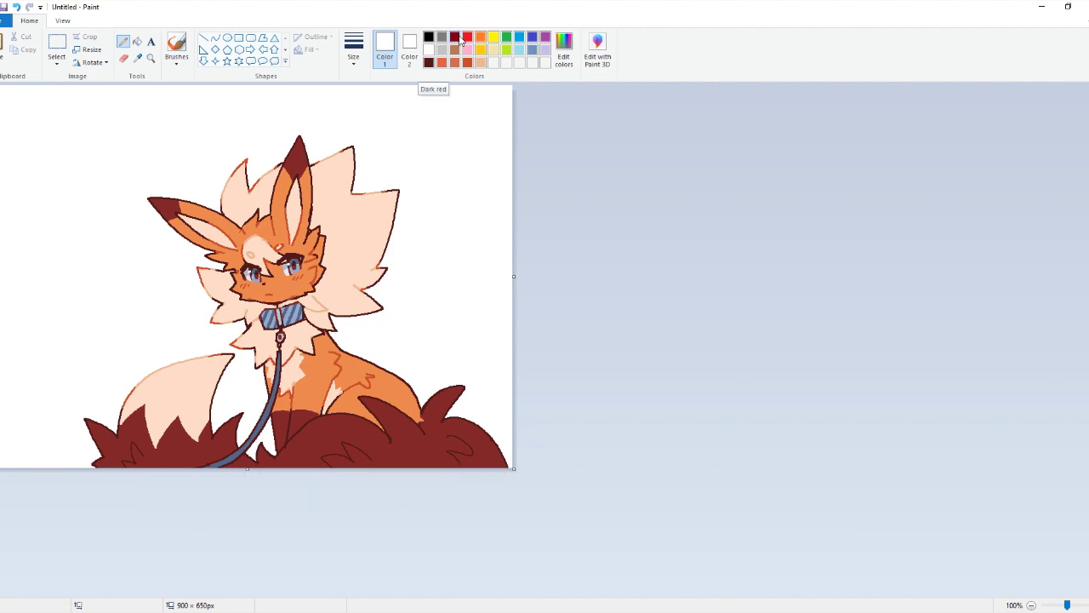
Step: Try drawing and filling a small red flame beside the character's cheek fur with a resized Pencil, and undo it completely
click(468, 38)
click(353, 47)
click(332, 154)
mouse_move(188, 313)
mouse_down()
mouse_move(182, 286)
mouse_move(195, 298)
mouse_up()
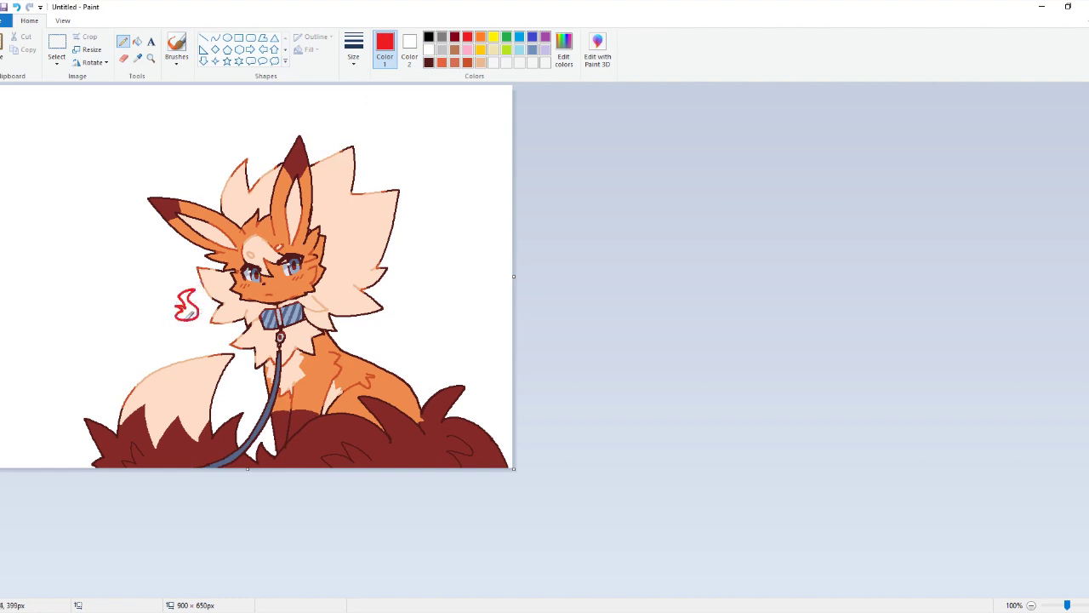
click(137, 41)
click(188, 306)
click(123, 41)
drag(182, 312, 199, 327)
key(ctrl+z)
key(ctrl+z)
drag(180, 312, 198, 324)
key(ctrl+z)
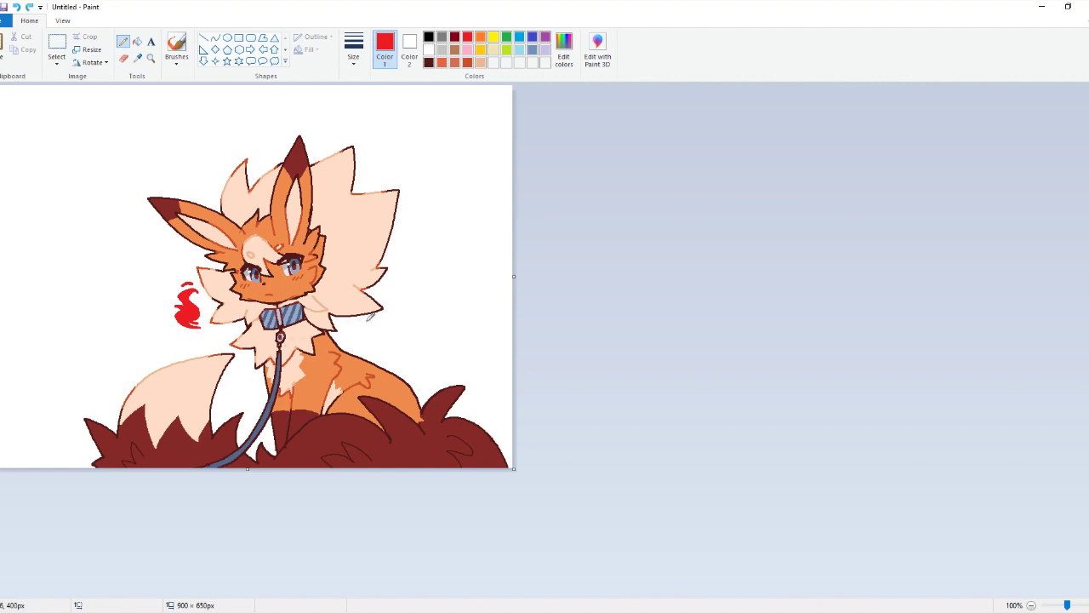
key(ctrl+z)
key(ctrl+z)
key(ctrl+z)
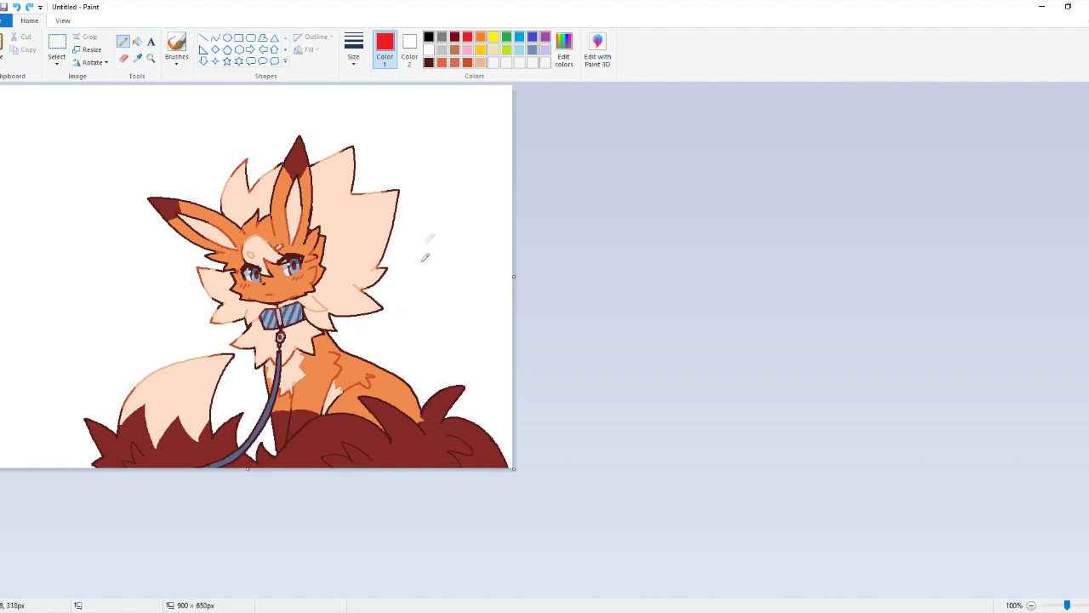
Step: Dot small orange specks around the character's head, back and tail with the Pencil
click(481, 38)
click(172, 255)
click(183, 294)
click(401, 328)
click(413, 302)
click(373, 337)
click(102, 340)
click(73, 371)
click(129, 364)
click(213, 158)
click(184, 153)
Step: Scatter gold specks among the orange ones on both sides of the character and above the ears
click(481, 49)
click(449, 319)
click(396, 351)
click(173, 321)
click(254, 124)
click(200, 178)
click(93, 315)
click(99, 395)
click(442, 357)
click(426, 218)
Step: Add tiny yellow specks around the character with a thinner Pencil
click(354, 47)
click(340, 114)
click(493, 36)
click(183, 325)
click(143, 345)
click(103, 369)
click(481, 323)
click(414, 241)
click(280, 125)
Step: Try filling the background with bright yellow, and undo the fill
click(137, 41)
click(493, 122)
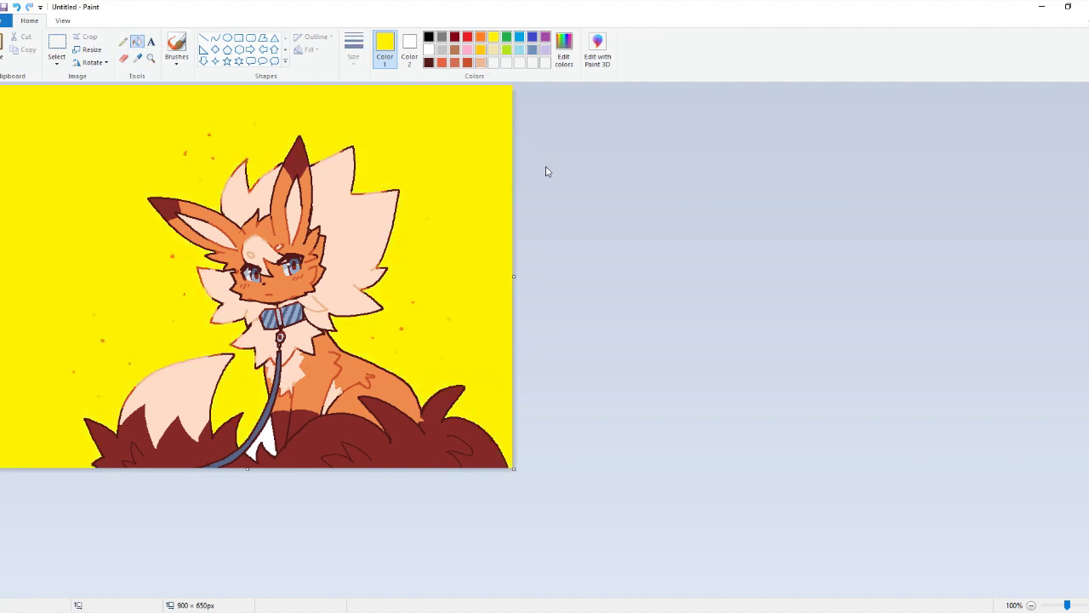
key(ctrl+z)
Step: Mix a lighter custom shade of the yellow and fill the white background with it
click(564, 51)
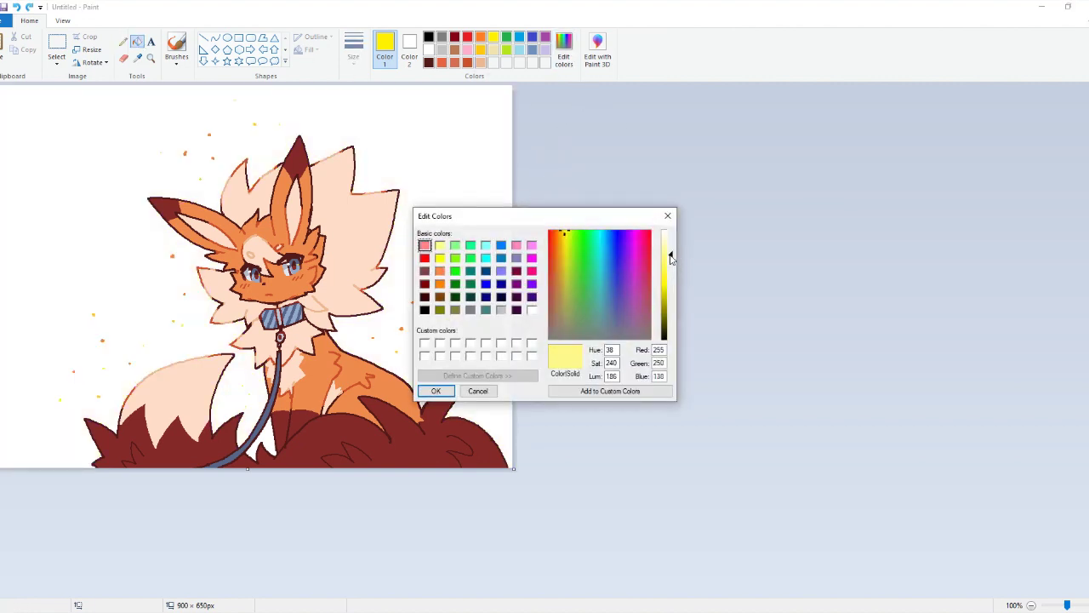
click(435, 391)
click(460, 307)
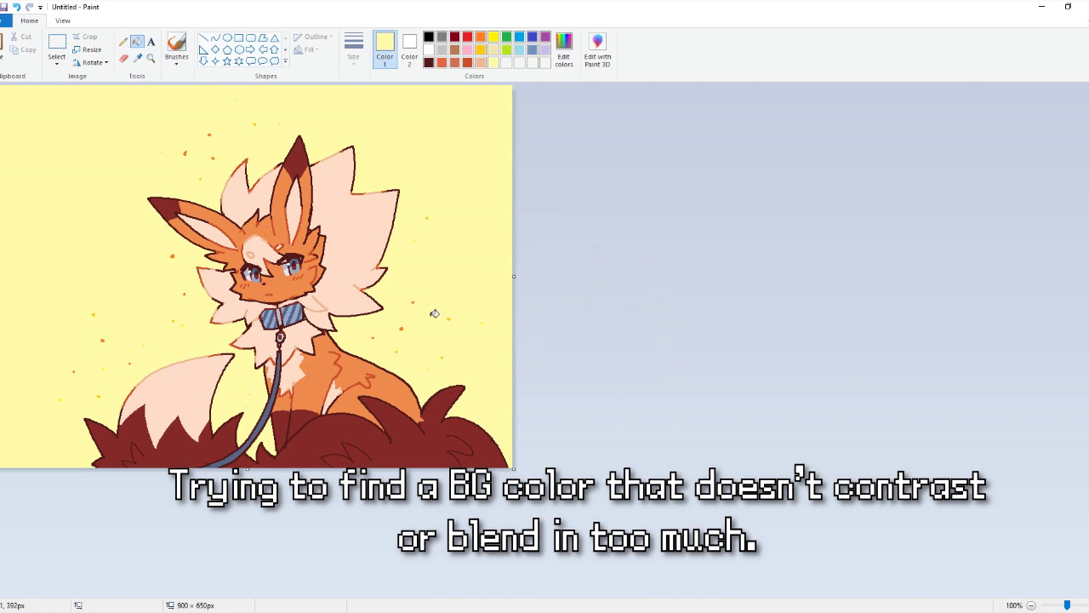
Step: Try a light turquoise background fill, and undo it
click(519, 49)
click(455, 171)
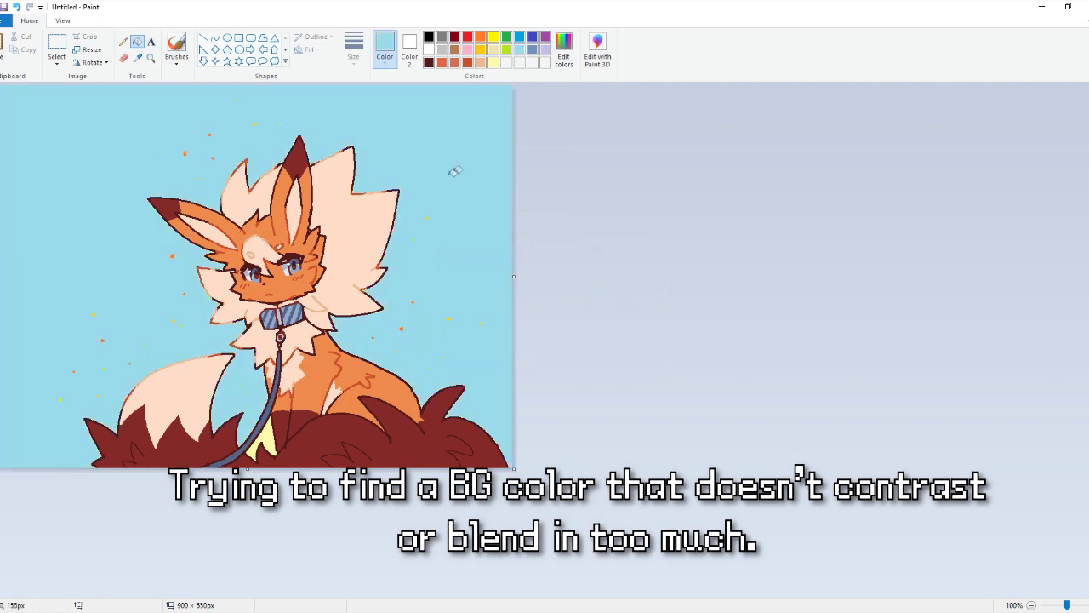
key(ctrl+z)
key(ctrl+z)
Step: Lighten the custom pale yellow to a creamy shade and fill the background and the gap beside the leash with it
click(494, 64)
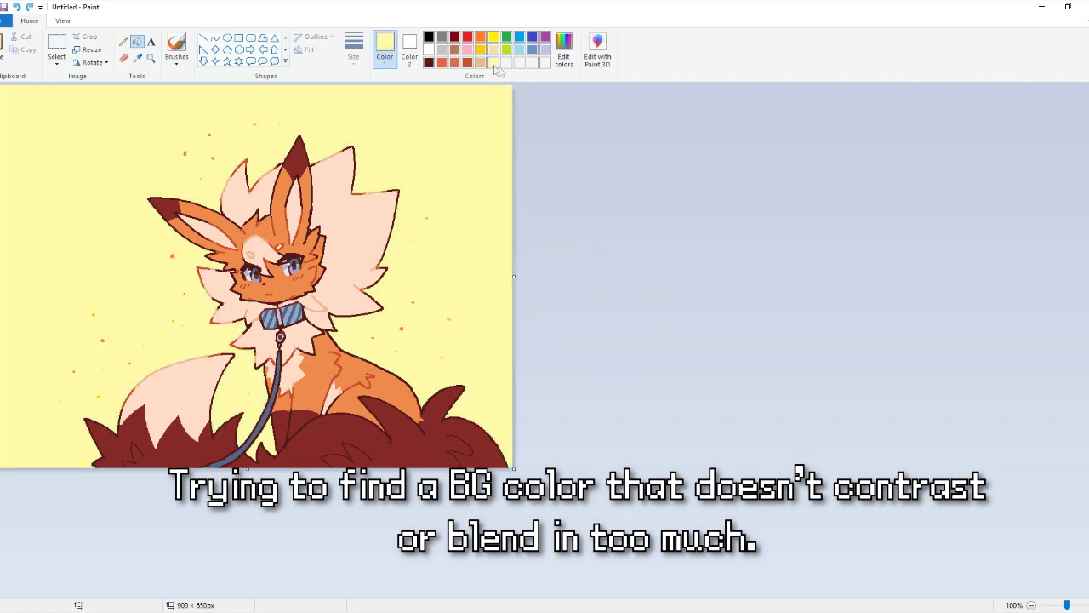
click(563, 51)
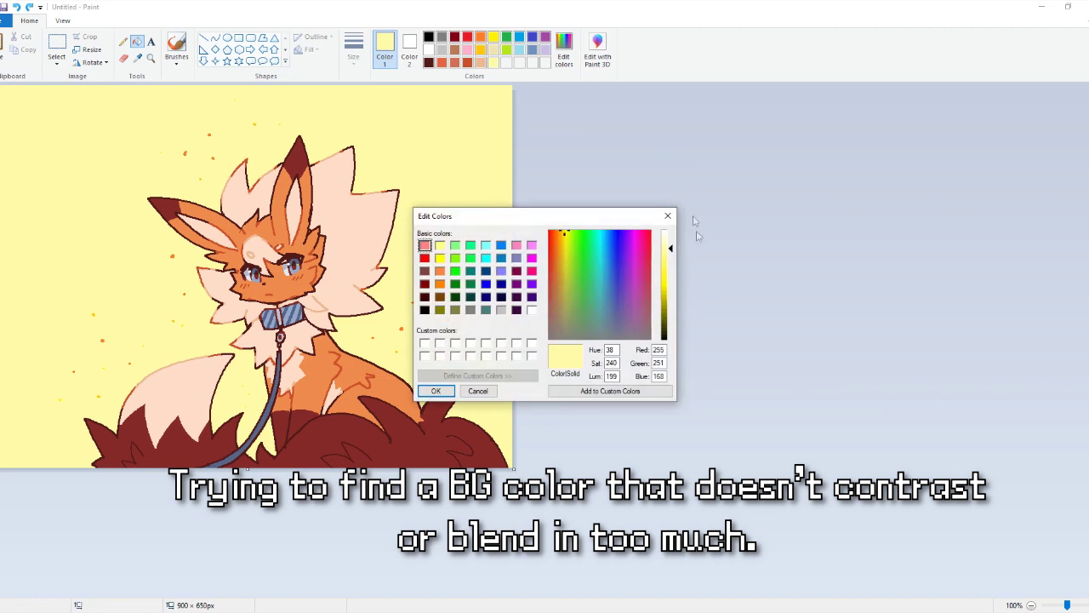
click(449, 392)
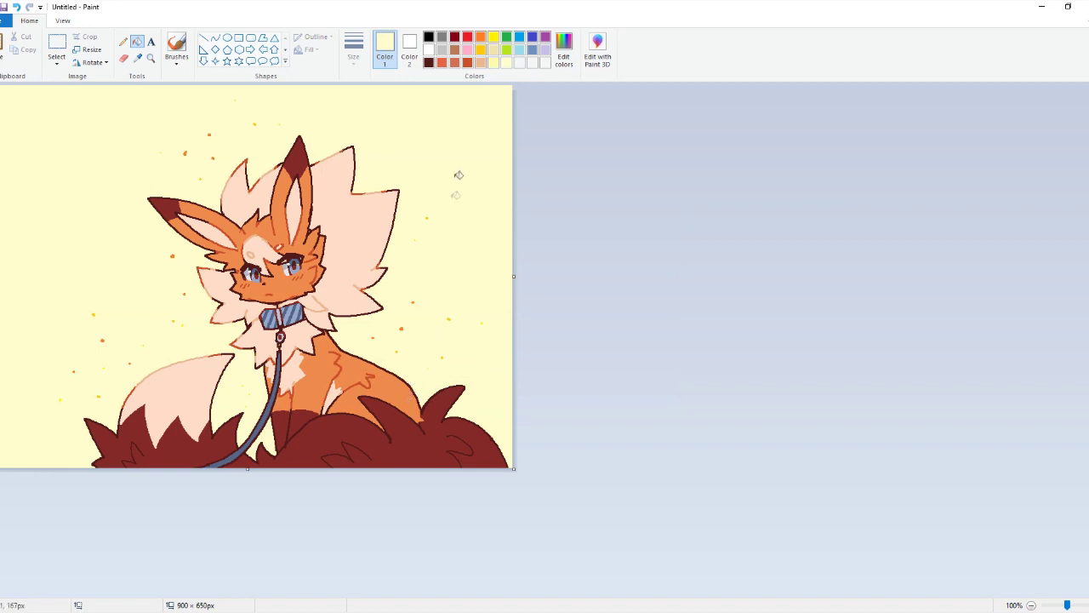
Step: Sample the orange body colour and handwrite the artist's signature handle along the character's back with the Pencil
click(428, 37)
click(137, 57)
click(315, 372)
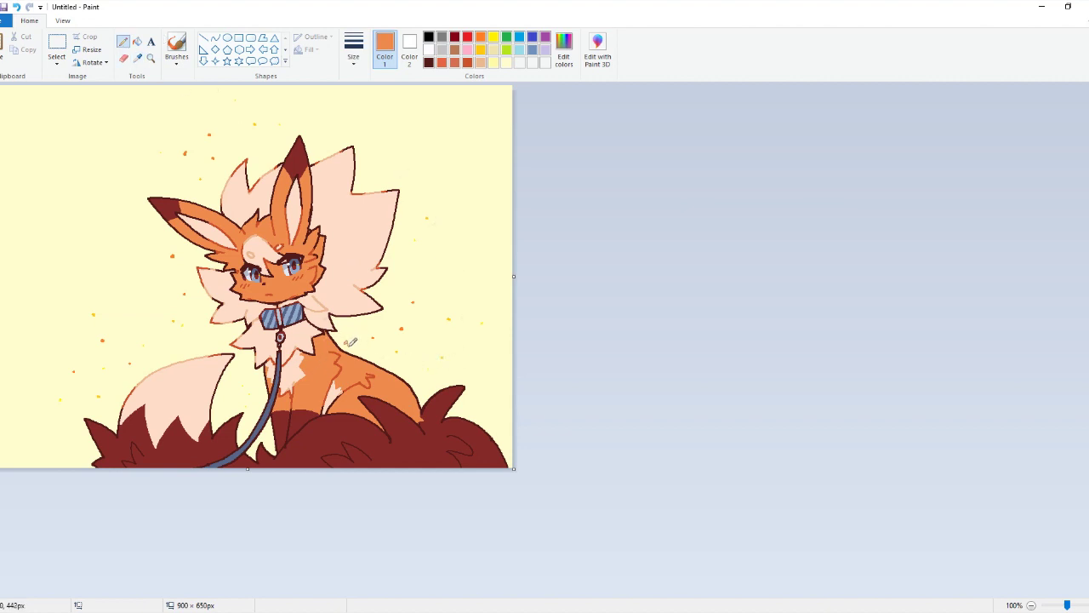
drag(345, 342, 354, 344)
drag(387, 352, 397, 356)
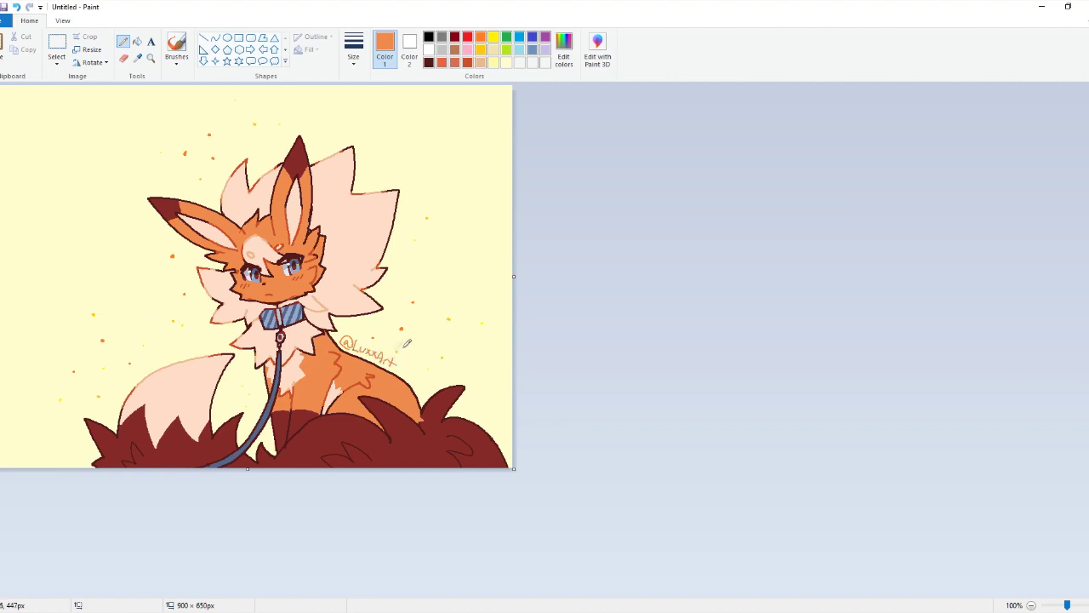